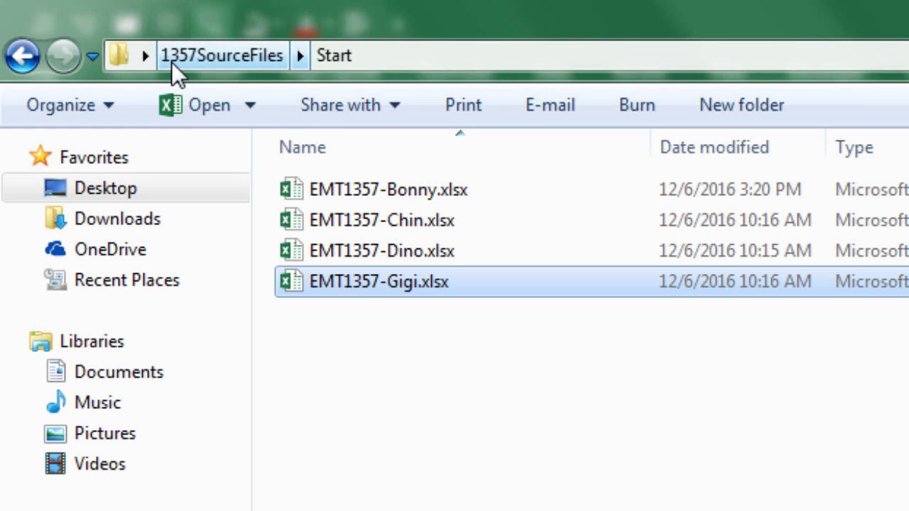
Look through the 1357SourceFiles folder and its Start subfolder, and open the EMT1357-Gigi.xlsx workbook
left_click(262, 64)
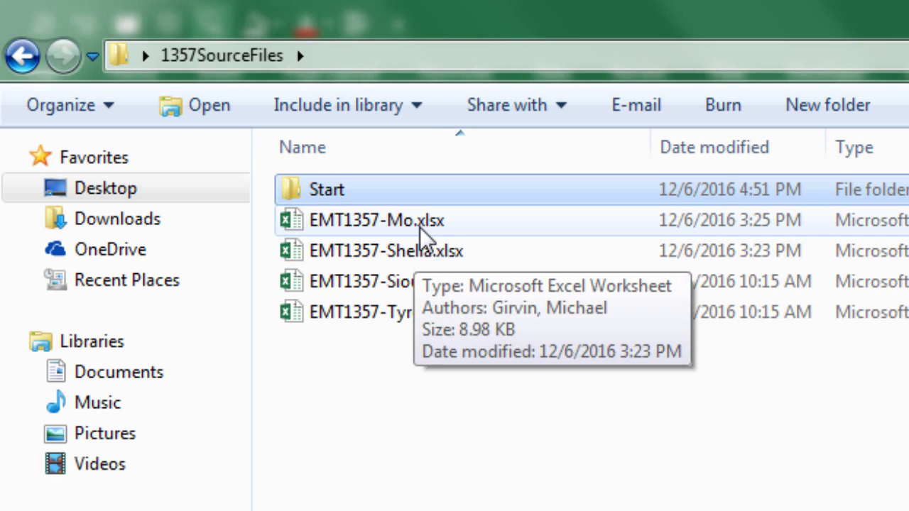
double_click(341, 197)
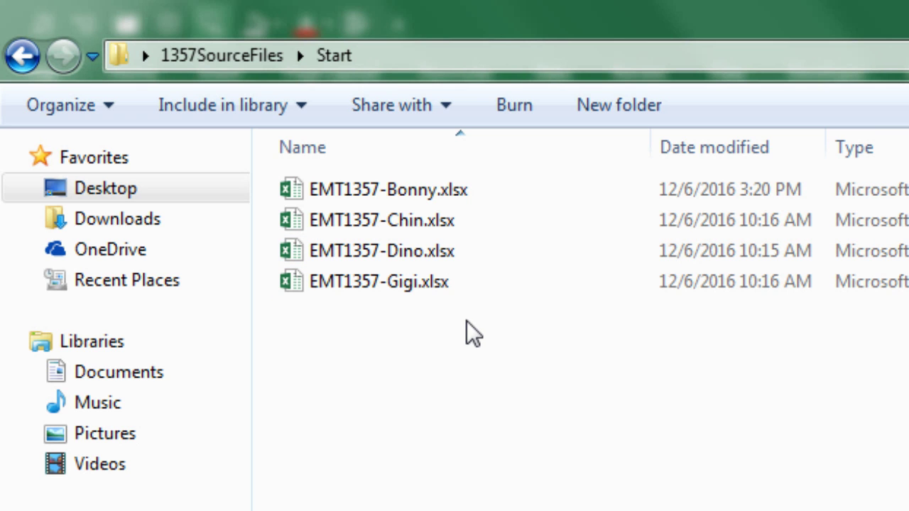
left_click(351, 288)
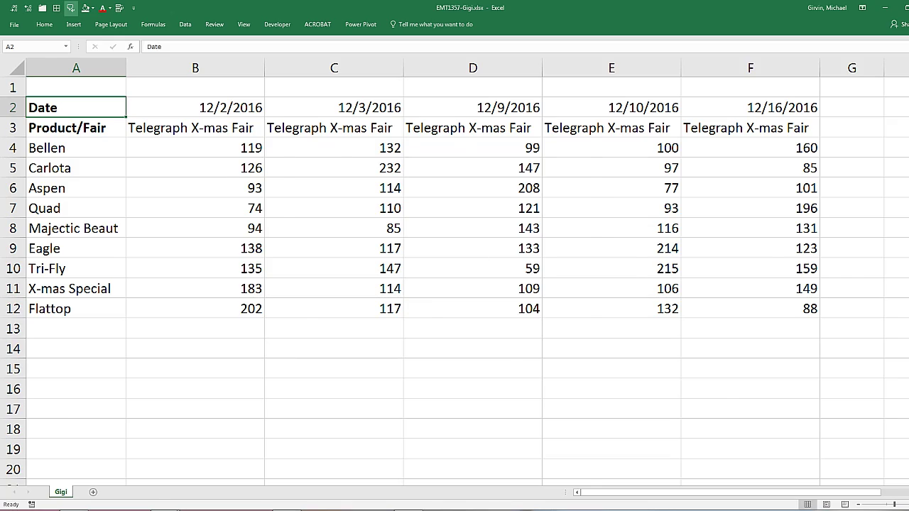
Switch to the EMT1357Start.xlsx workbook, review its list of clean and transform steps, and go to the Create Function sheet
key("ctrl+Tab")
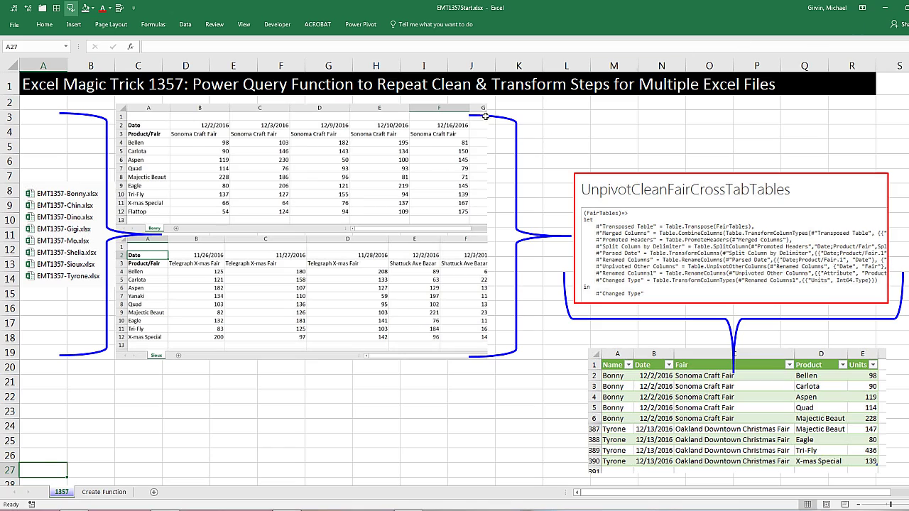
scroll(443, 161, "down", 8)
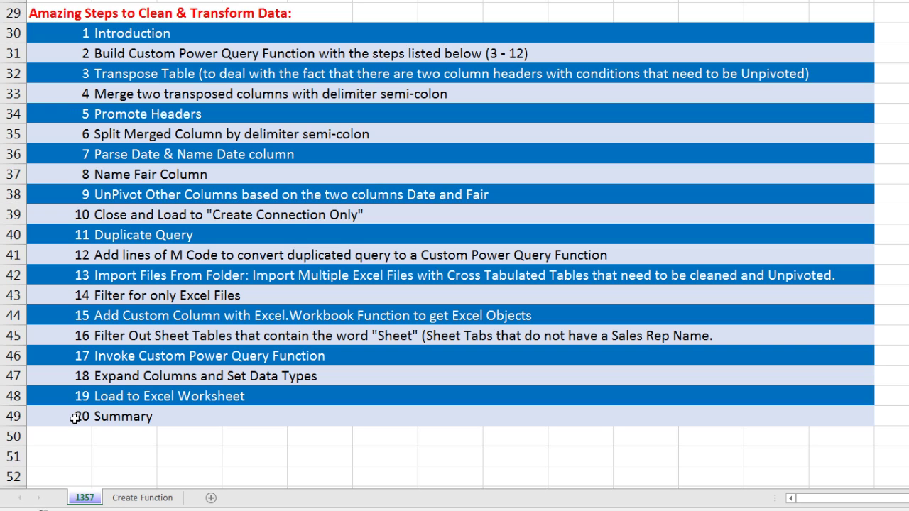
left_click(143, 498)
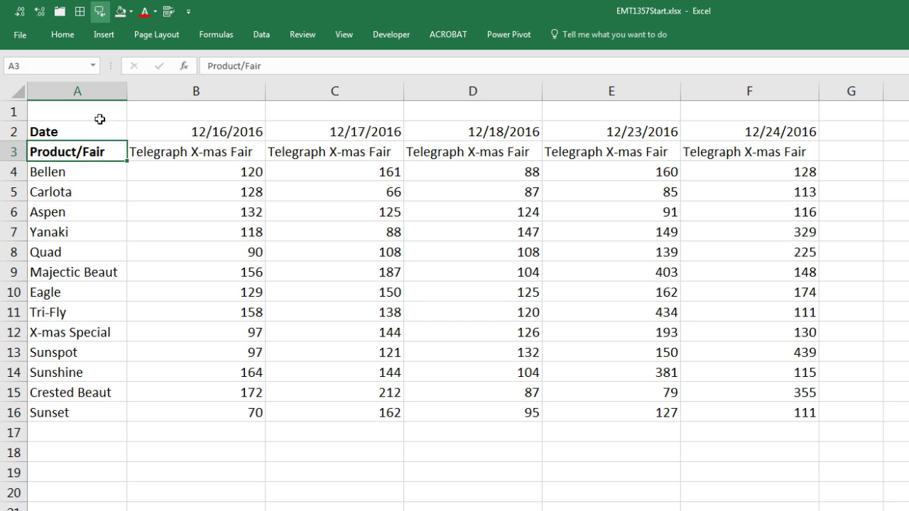
Convert the cross-tabulated data in A2:F16 to an Excel table without treating its first row as headers
left_click(115, 38)
key("ctrl+t")
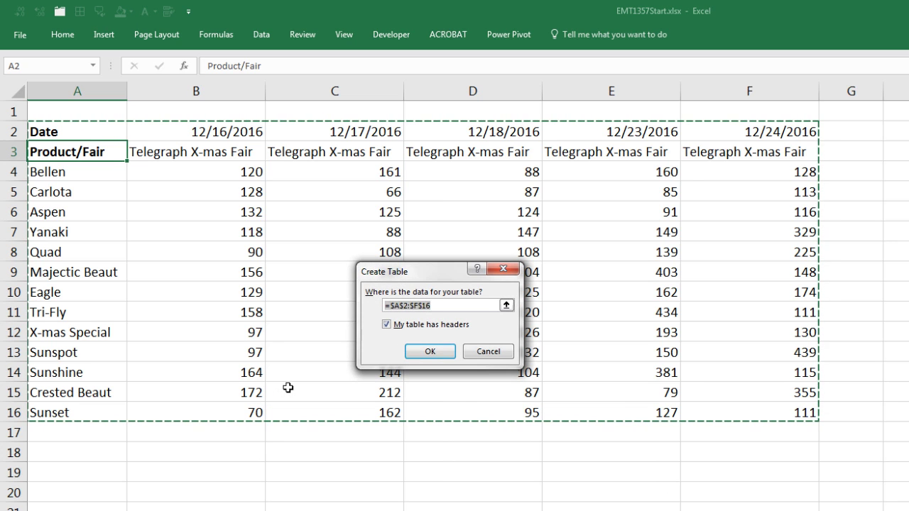
left_click(386, 325)
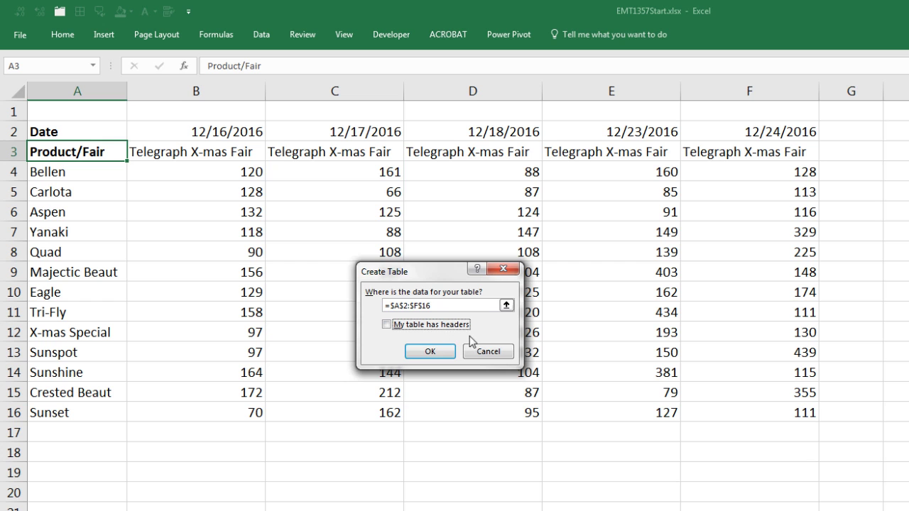
left_click(448, 353)
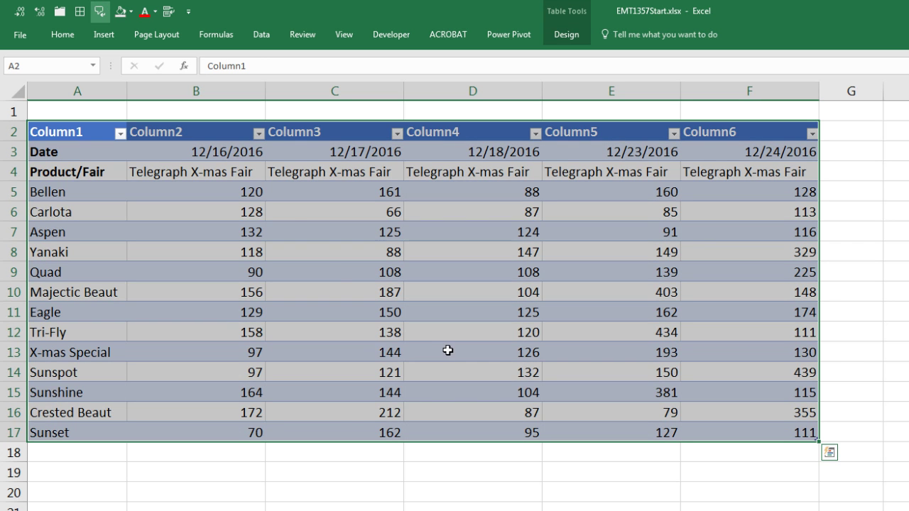
left_click(222, 152)
left_click_drag(221, 152, 249, 171)
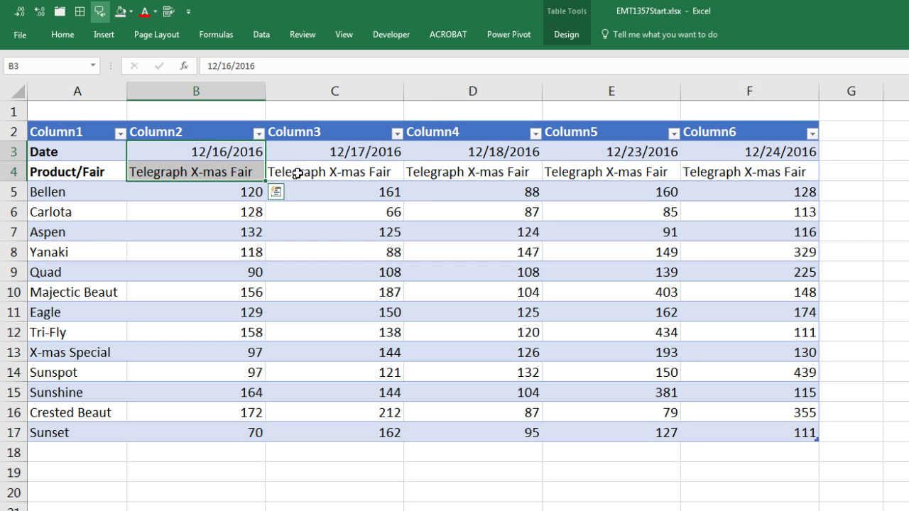
left_click(348, 161)
left_click_drag(348, 161, 394, 171)
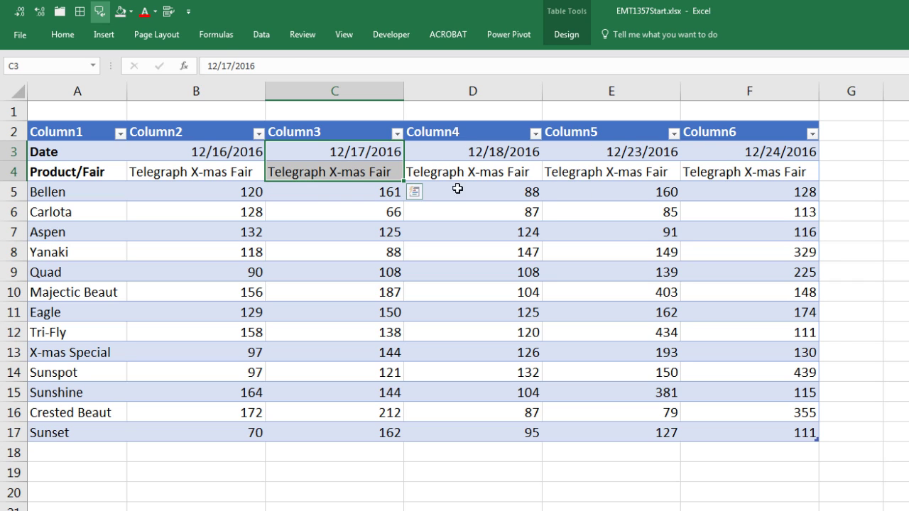
Rename the new table as StartDataToBuildPowerQueryFunction
left_click(355, 174)
left_click(565, 36)
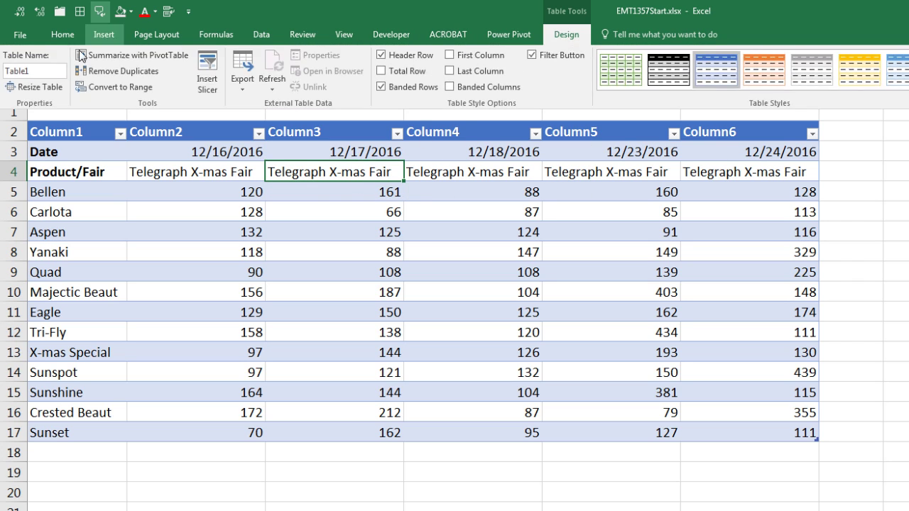
left_click(37, 71)
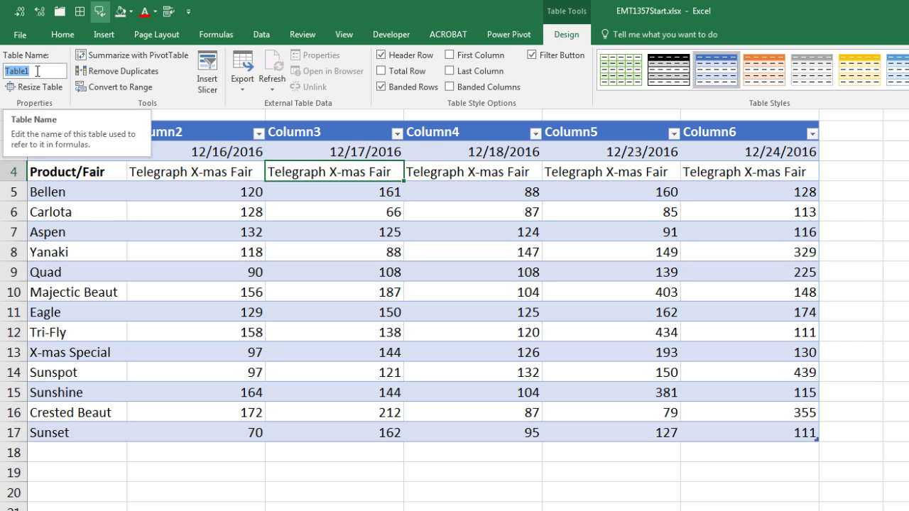
key("ctrl+v")
key("Return")
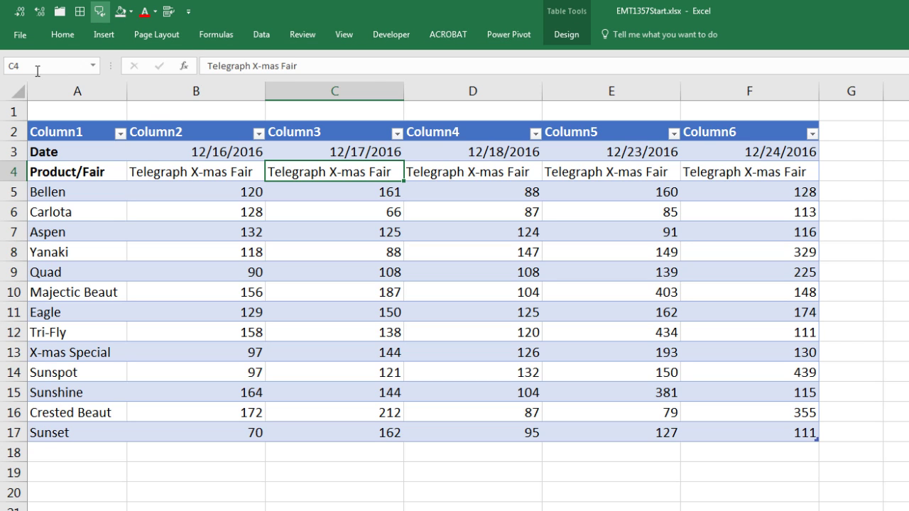
key("ctrl+F1")
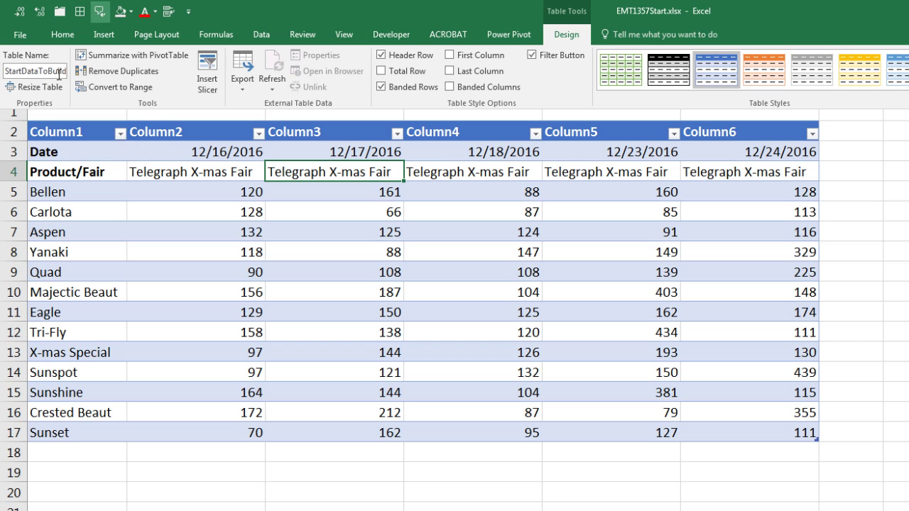
left_click(323, 194)
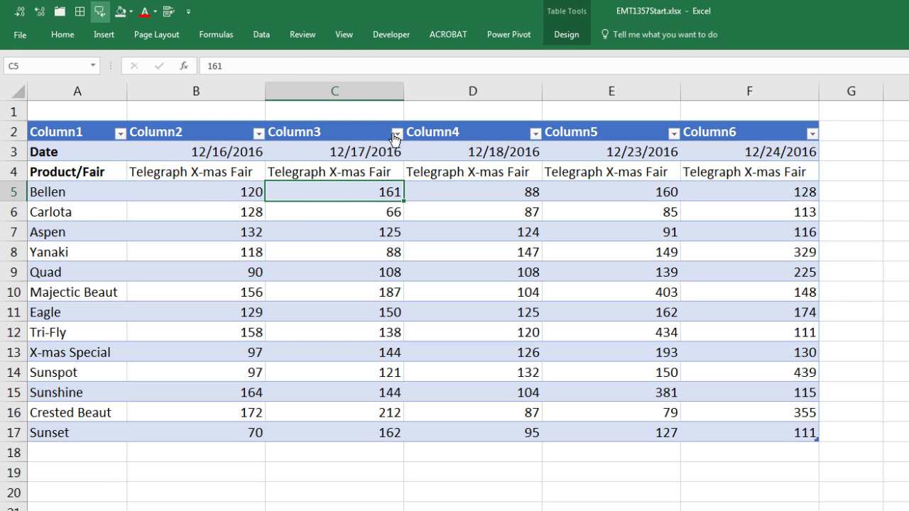
Create a Power Query query from the table and delete its automatic Changed Type step
left_click(268, 30)
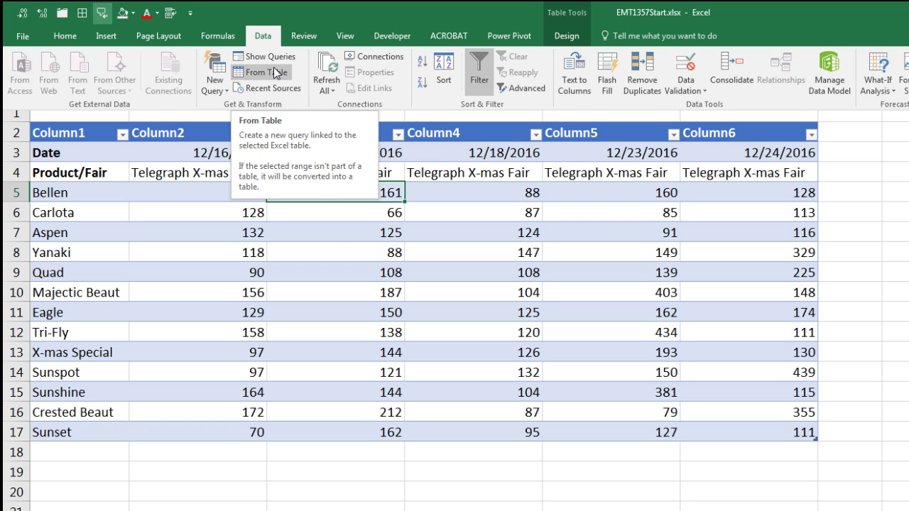
left_click(382, 353)
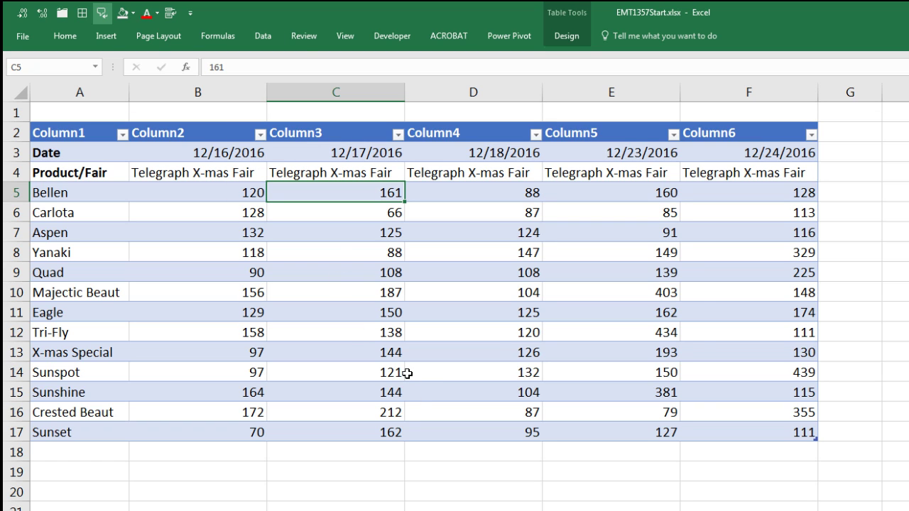
key("alt")
key("a")
key("p")
key("t")
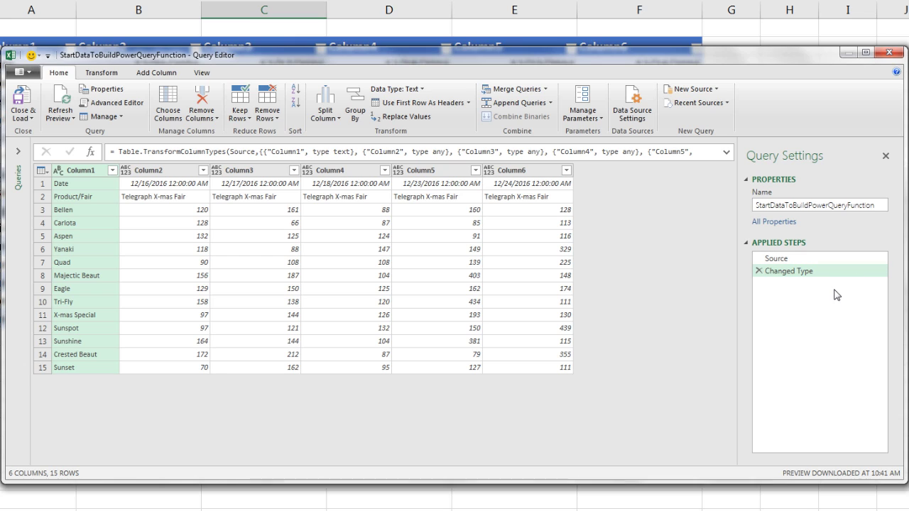
left_click(759, 270)
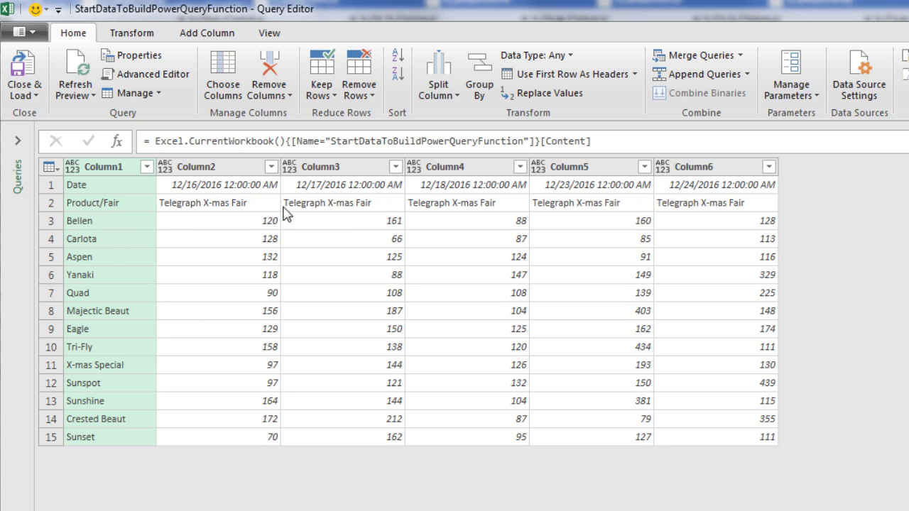
Transpose the query table and promote its first row to column headers
left_click(133, 33)
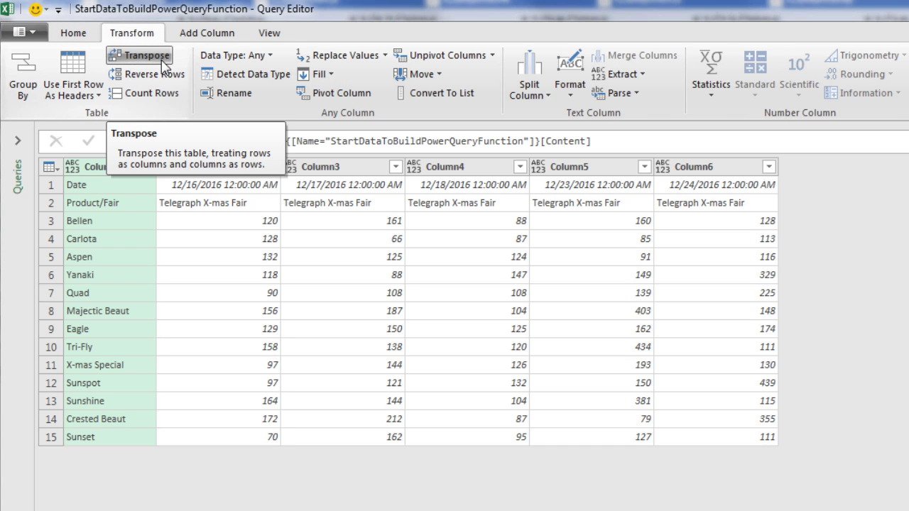
left_click(162, 57)
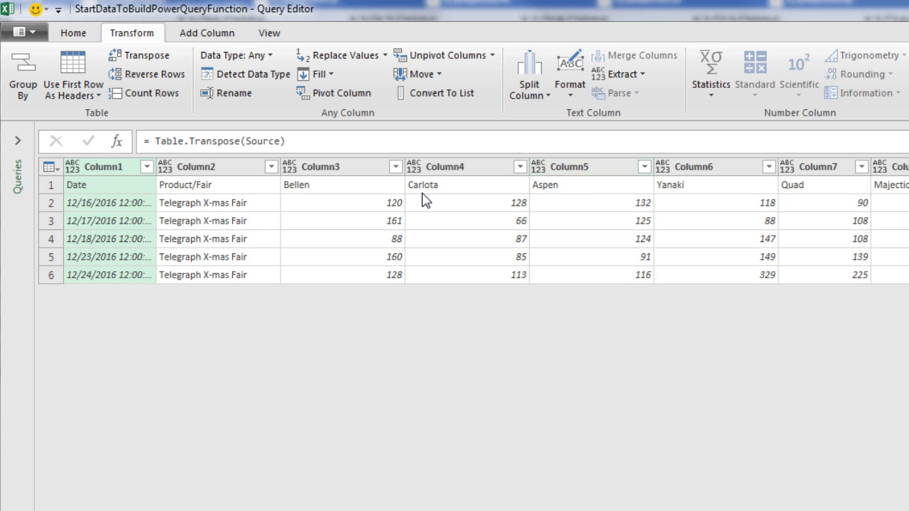
left_click(50, 167)
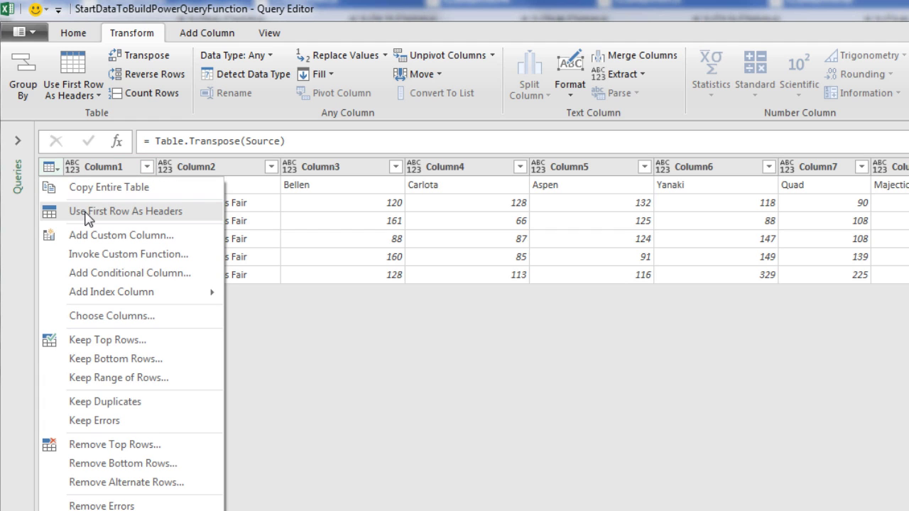
left_click(78, 65)
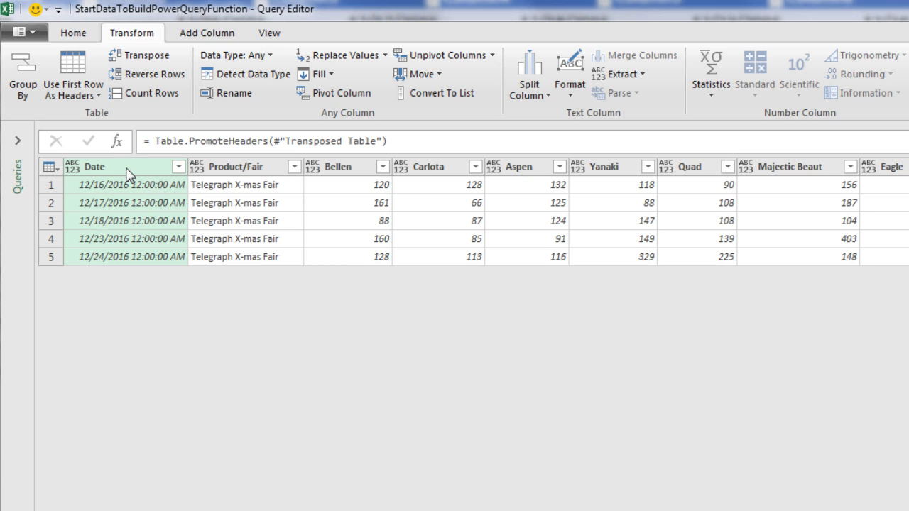
Unpivot all columns other than Date and Product/Fair
key("shift")
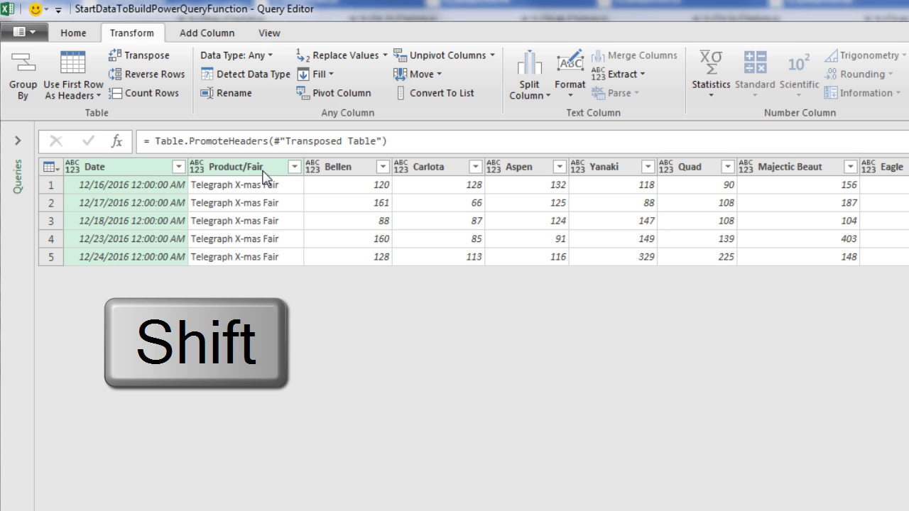
left_click(265, 168, "shift")
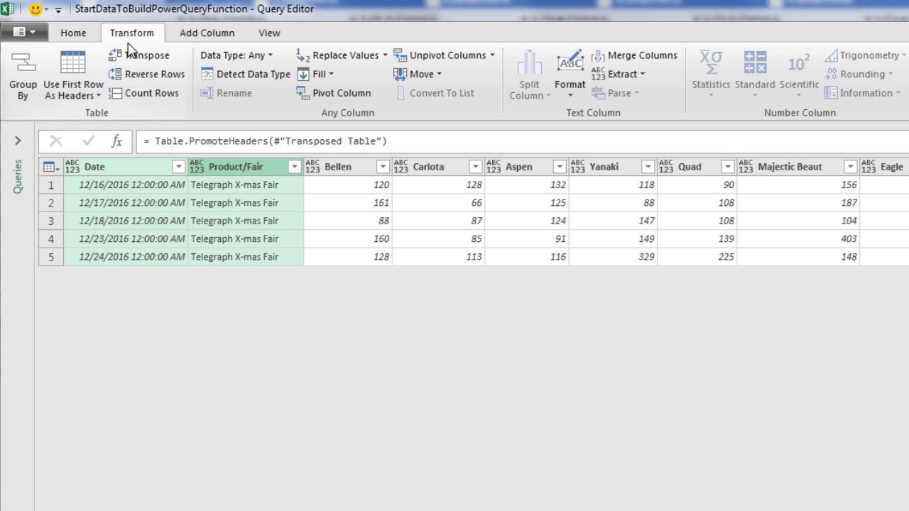
left_click(490, 56)
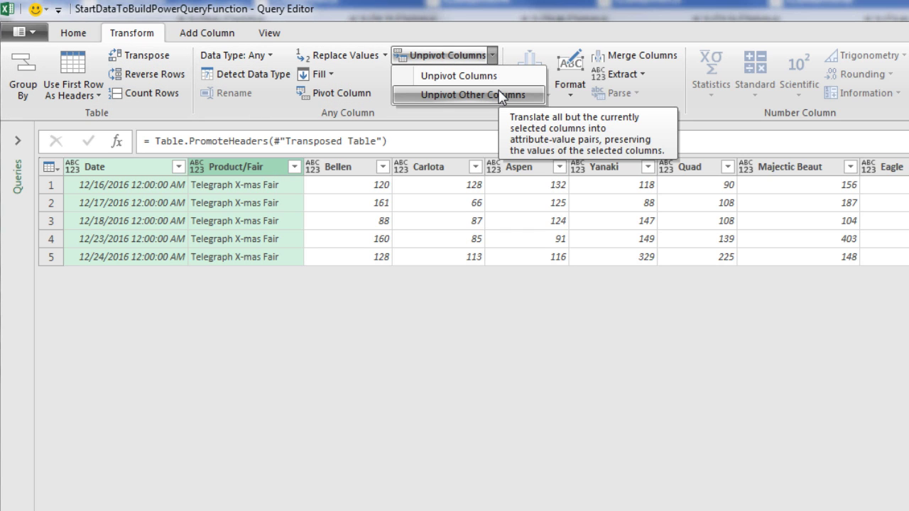
left_click(239, 170)
right_click(239, 171)
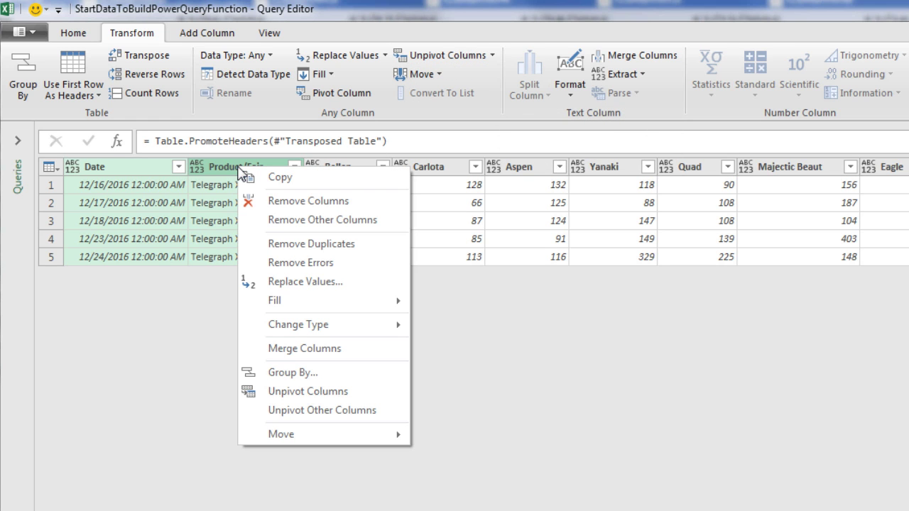
left_click(298, 411)
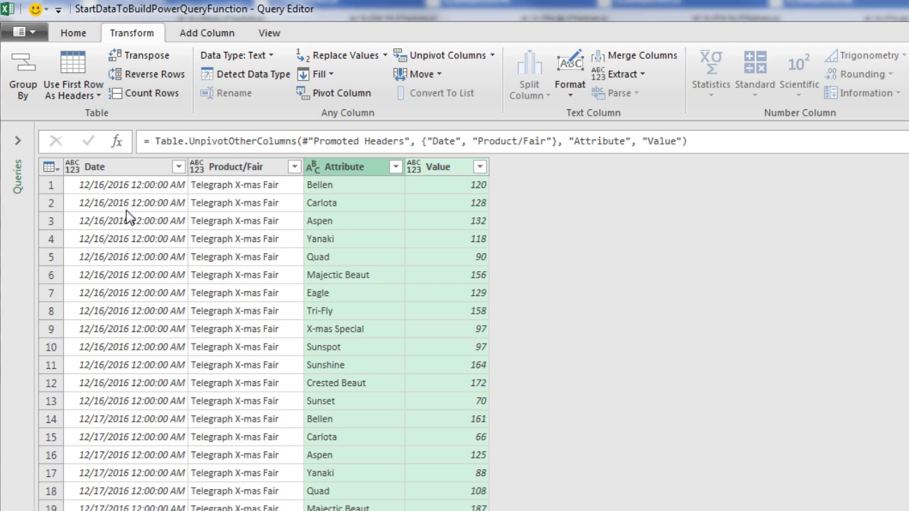
Rename the Product/Fair column to Fair, Attribute to Product, and Value to Units
double_click(242, 167)
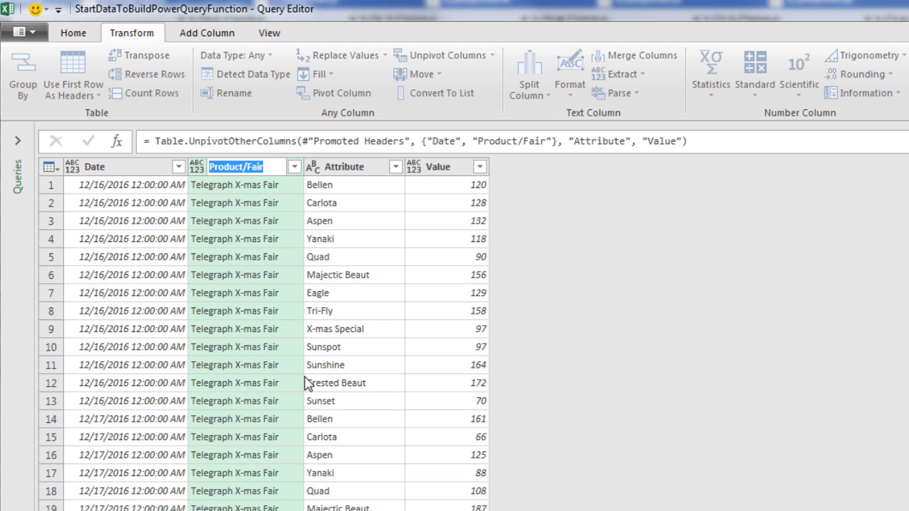
type("Fair")
key("Return")
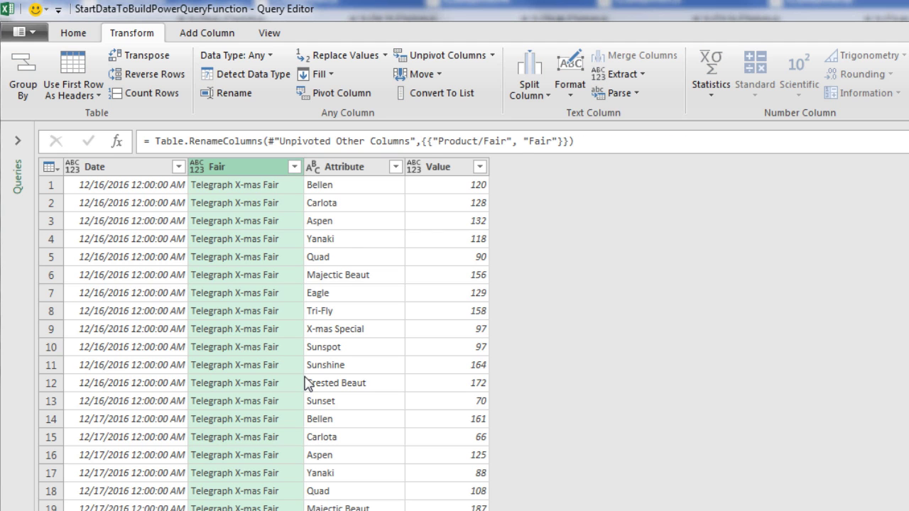
double_click(355, 170)
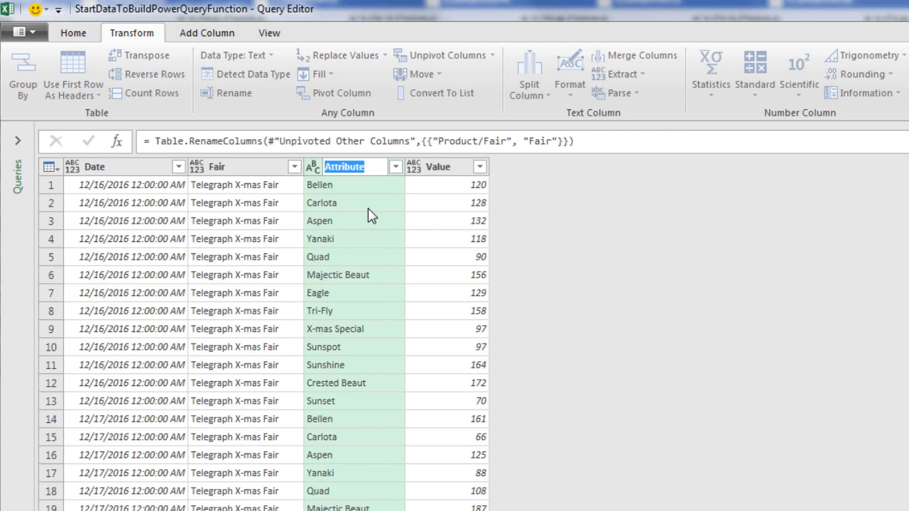
type("Product")
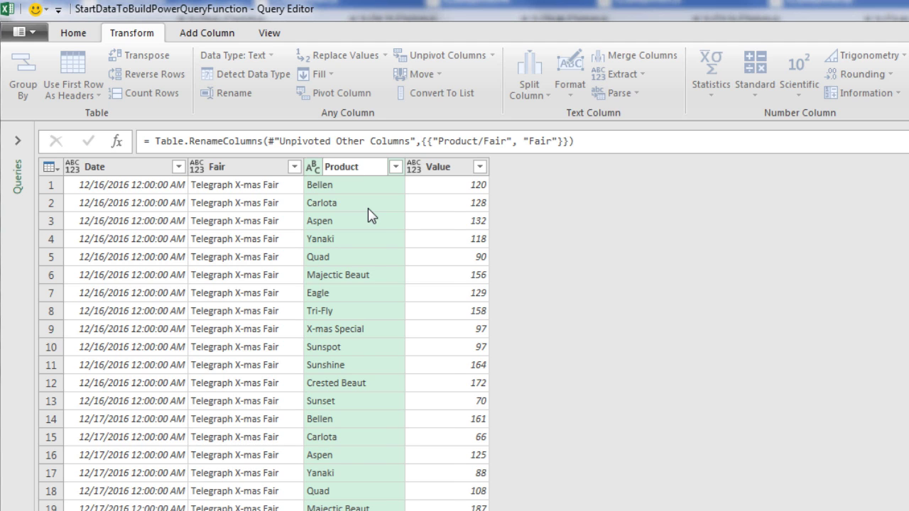
key("Return")
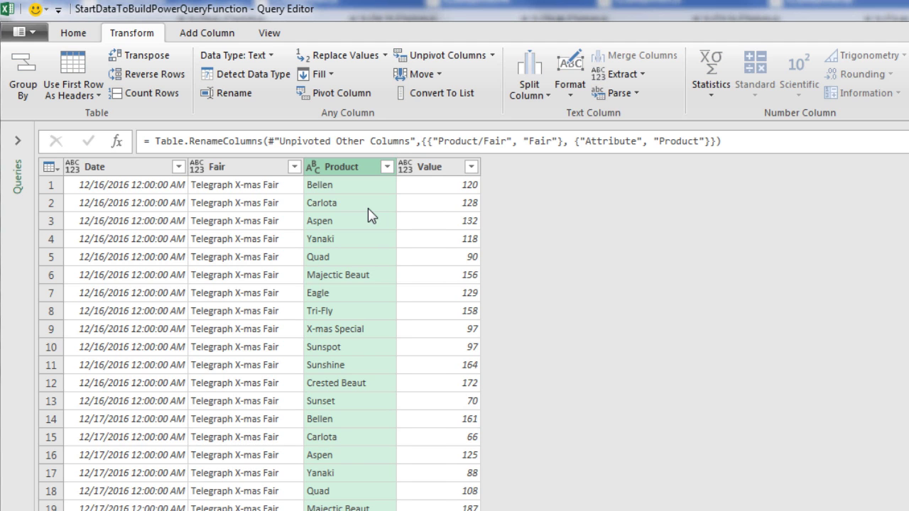
double_click(426, 166)
type("Units")
key("Return")
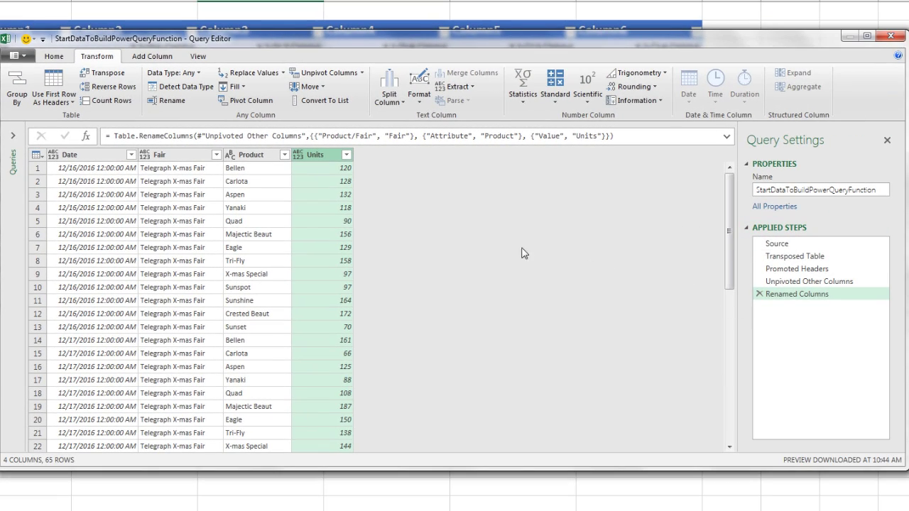
Close the query editor and load the StartDataToBuildPowerQueryFunction query as a connection only
left_click(58, 58)
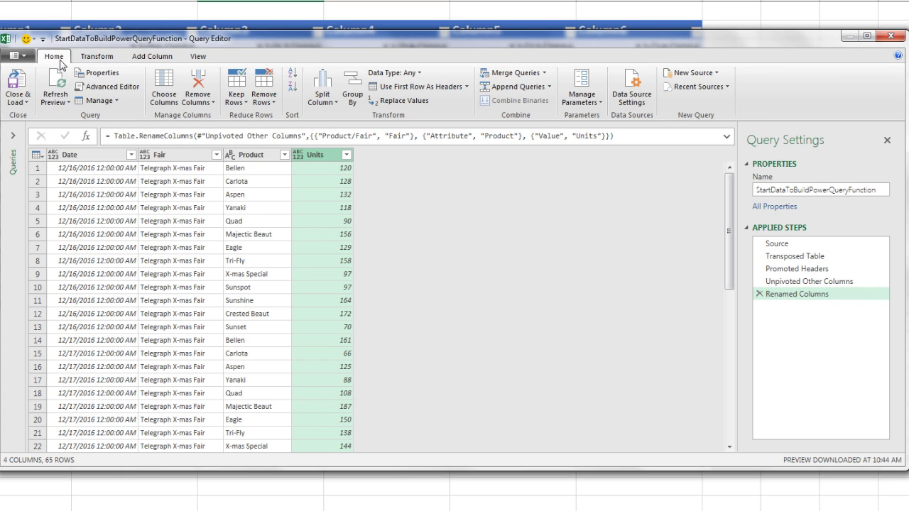
left_click(26, 103)
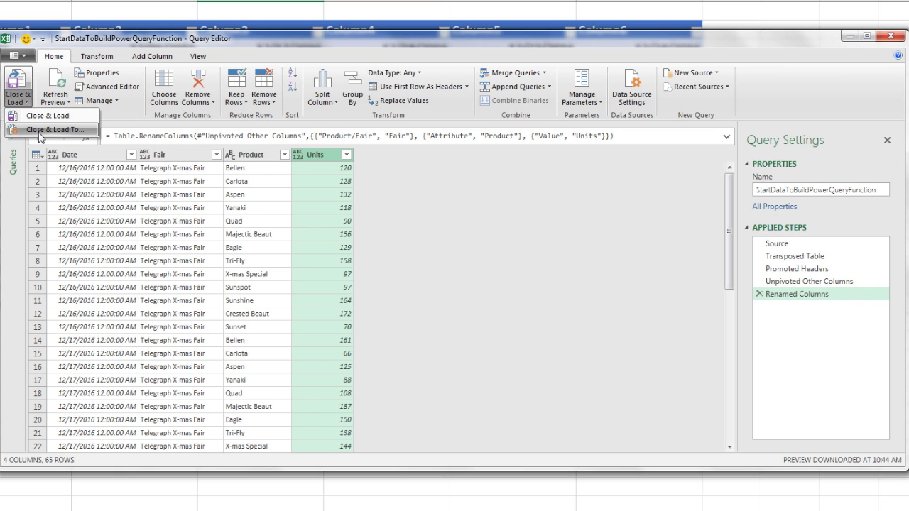
left_click(41, 130)
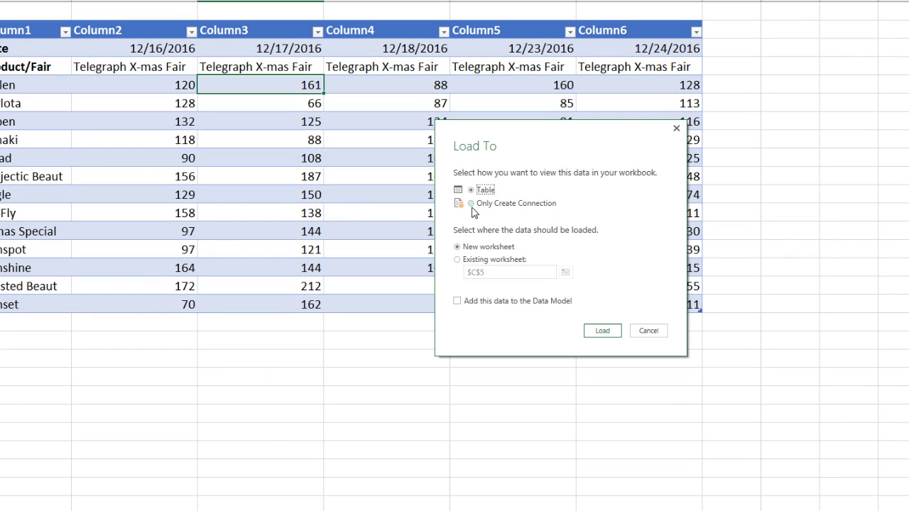
left_click(472, 204)
left_click(602, 330)
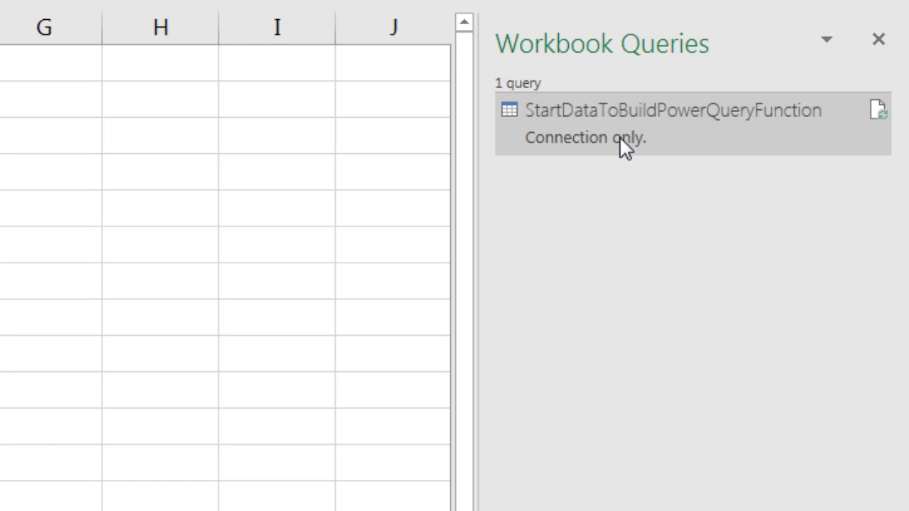
Duplicate the StartDataToBuildPowerQueryFunction query and name the copy FX-UnpivotEachFairTable
mouse_move(619, 135)
mouse_move(647, 134)
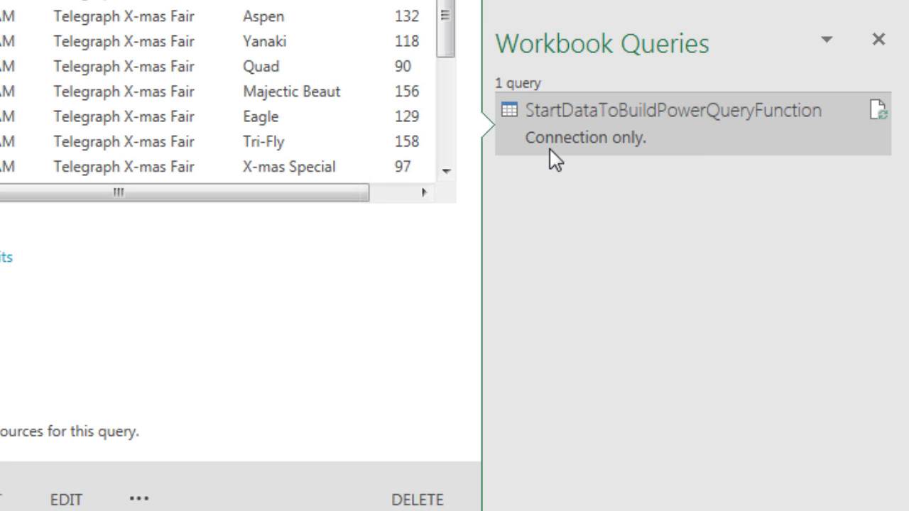
right_click(573, 137)
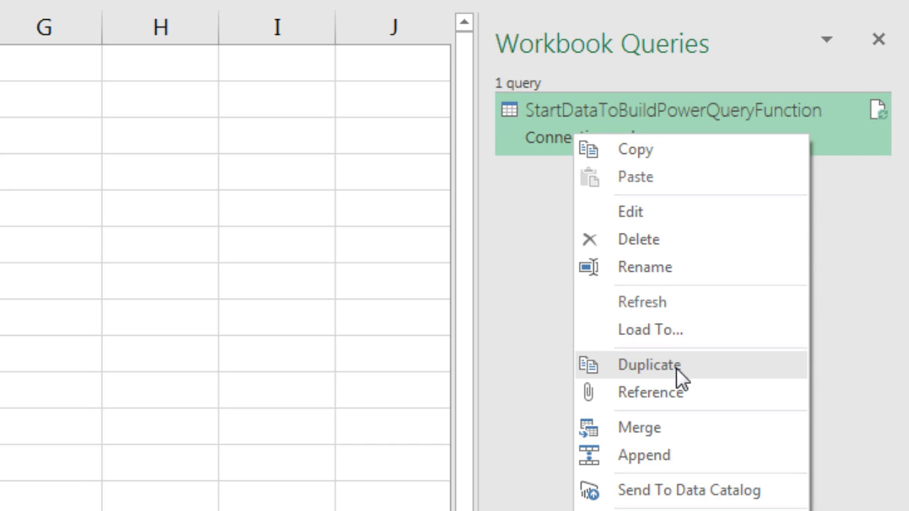
left_click(649, 365)
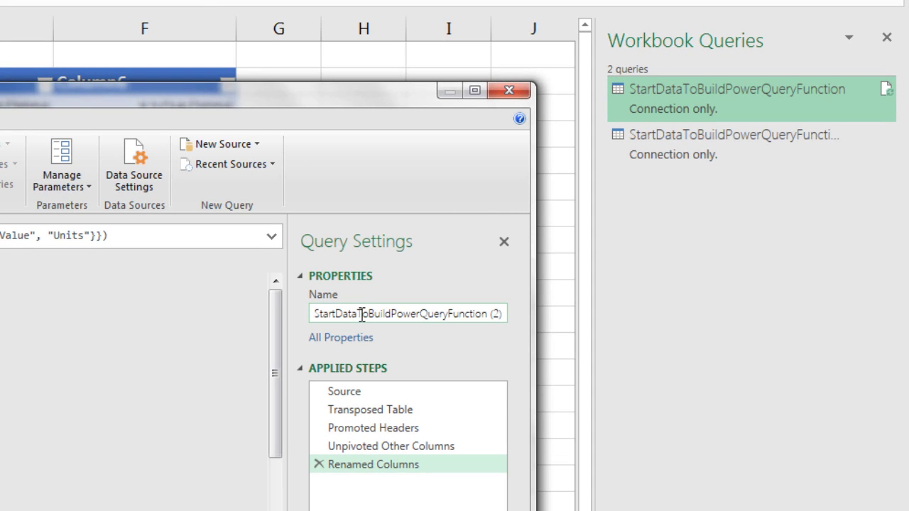
left_click(363, 314)
key("ctrl+a")
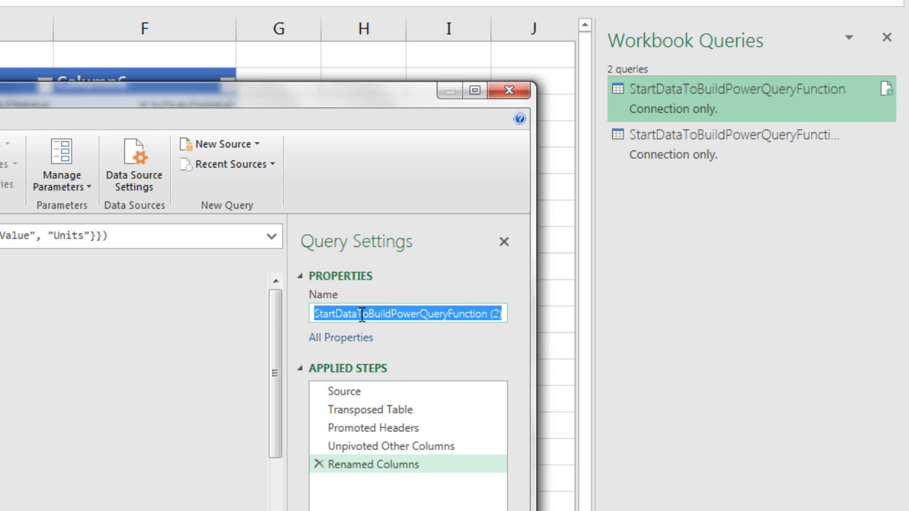
type("FX-UnpivotEachFairTable")
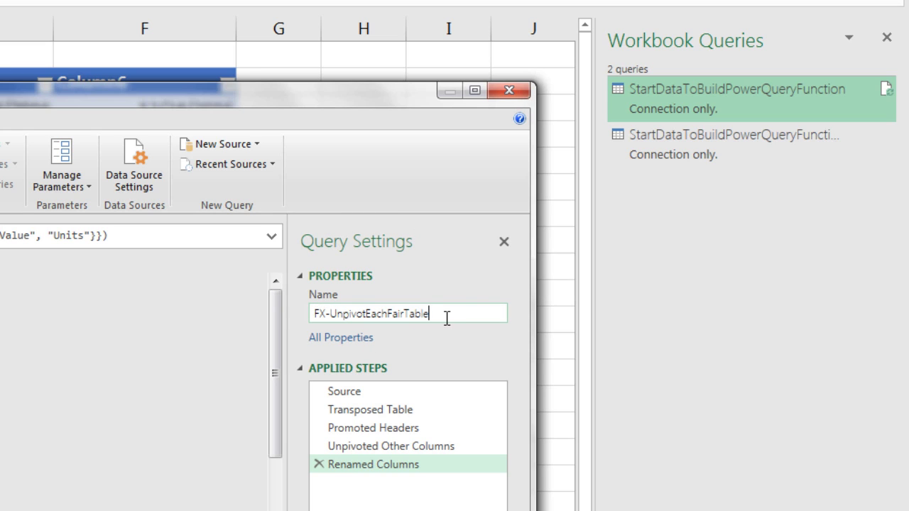
key("Return")
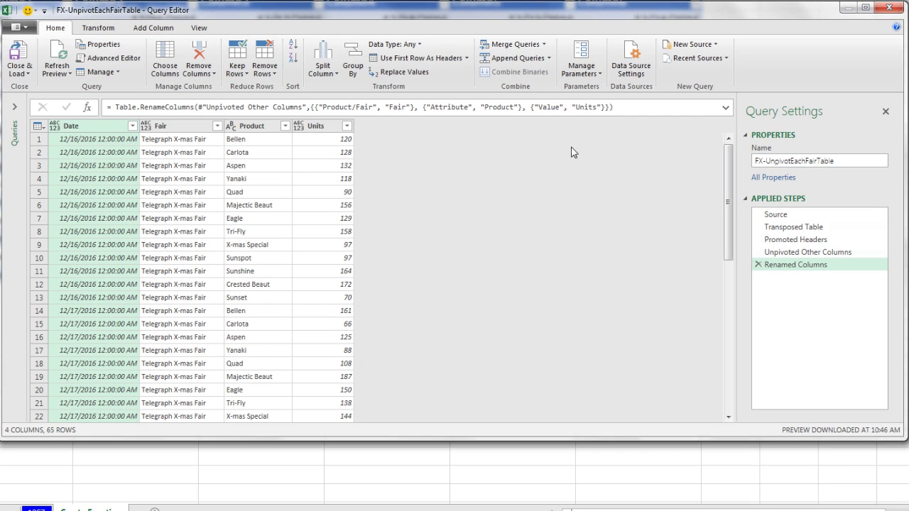
Open the query's M code in the Advanced Editor and examine the Source and Transposed Table steps and the final Renamed Columns output
left_click(199, 28)
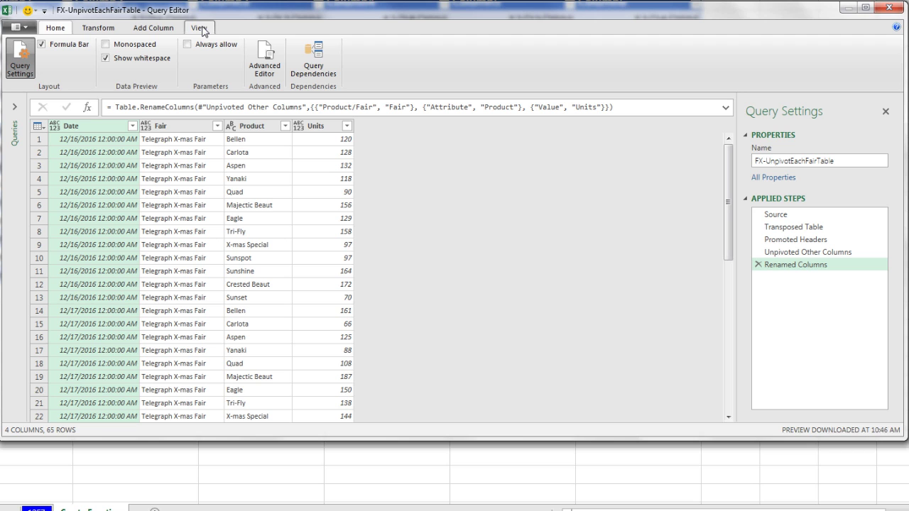
left_click(276, 70)
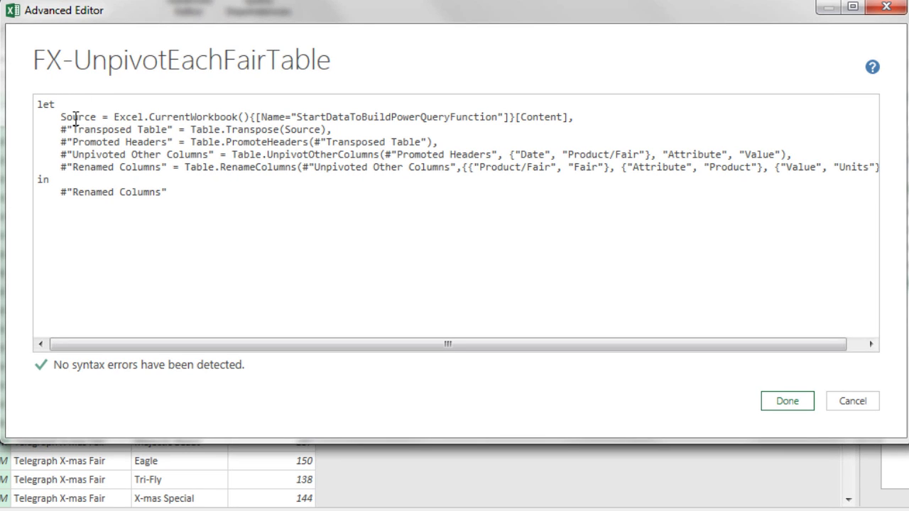
double_click(75, 118)
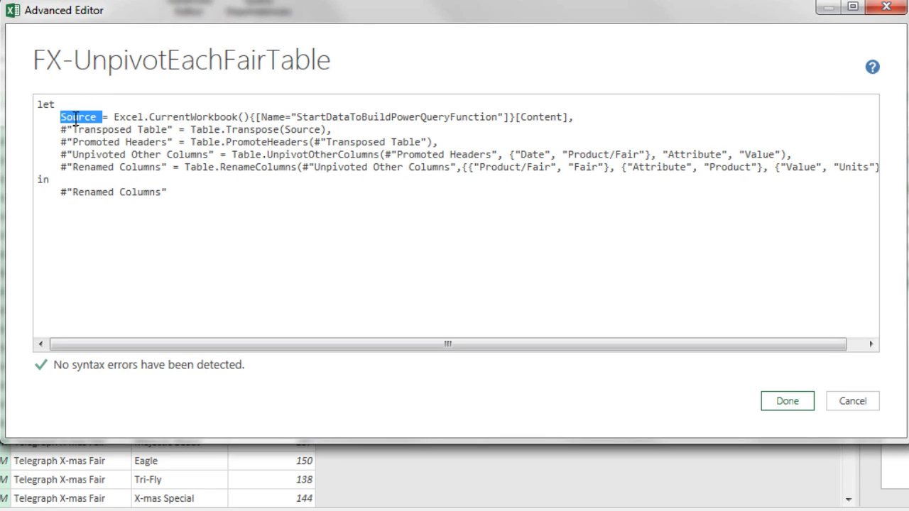
left_click(110, 116)
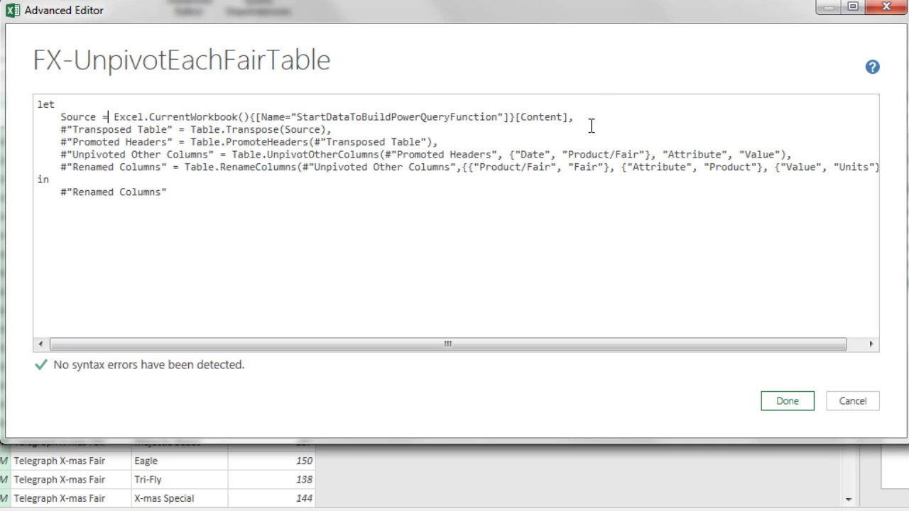
double_click(81, 117)
left_click_drag(173, 130, 60, 135)
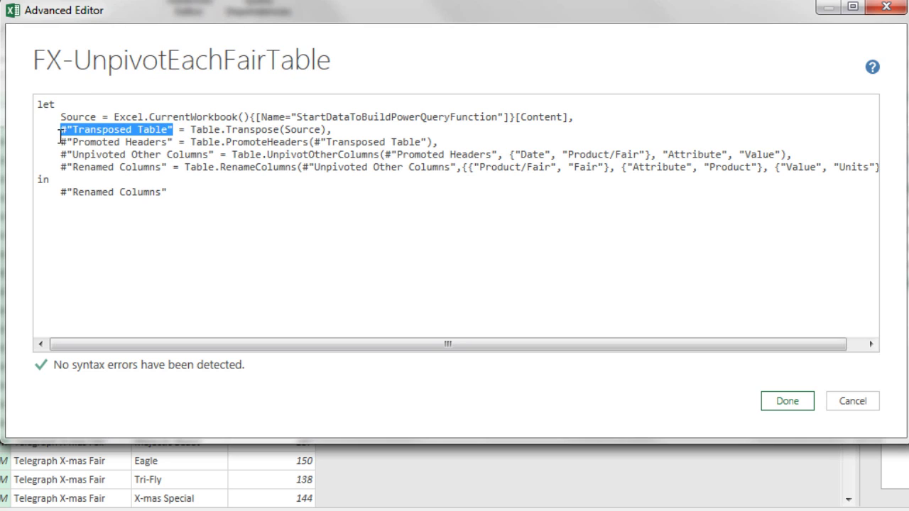
double_click(303, 132)
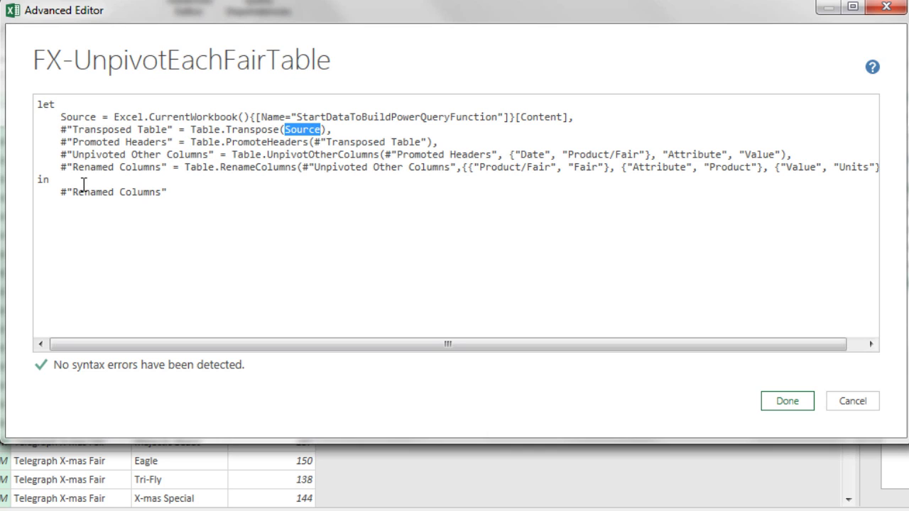
left_click_drag(56, 198, 168, 198)
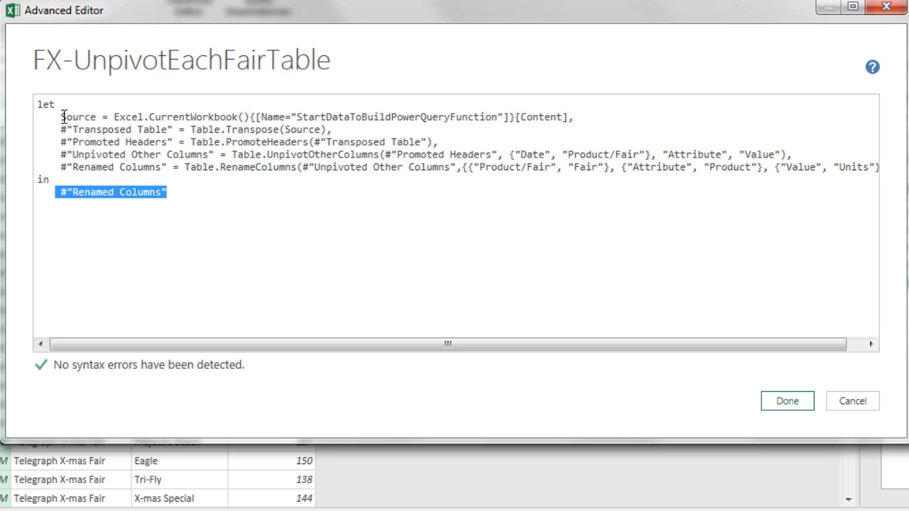
Delete the Source line from the M code and insert two blank lines above the let statement
left_click_drag(64, 116, 578, 115)
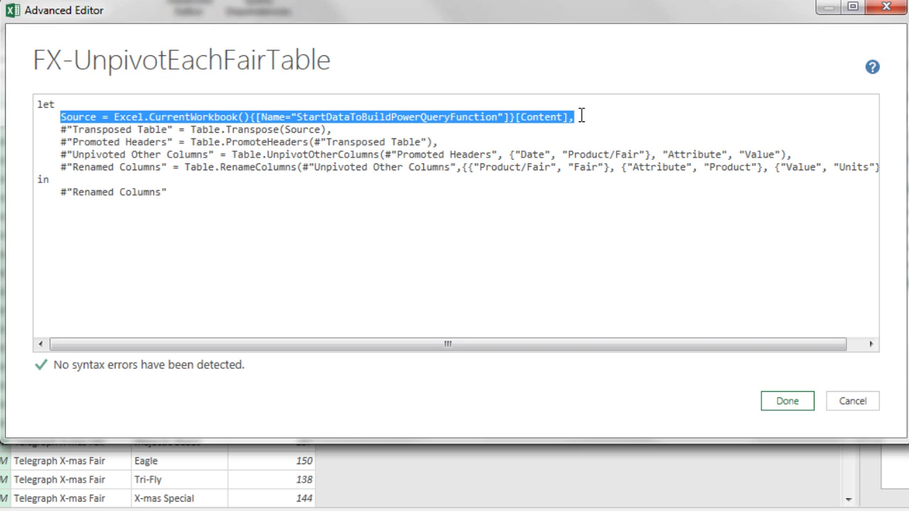
key("Delete")
key("Delete")
key("Delete")
key("Delete")
key("Delete")
key("Delete")
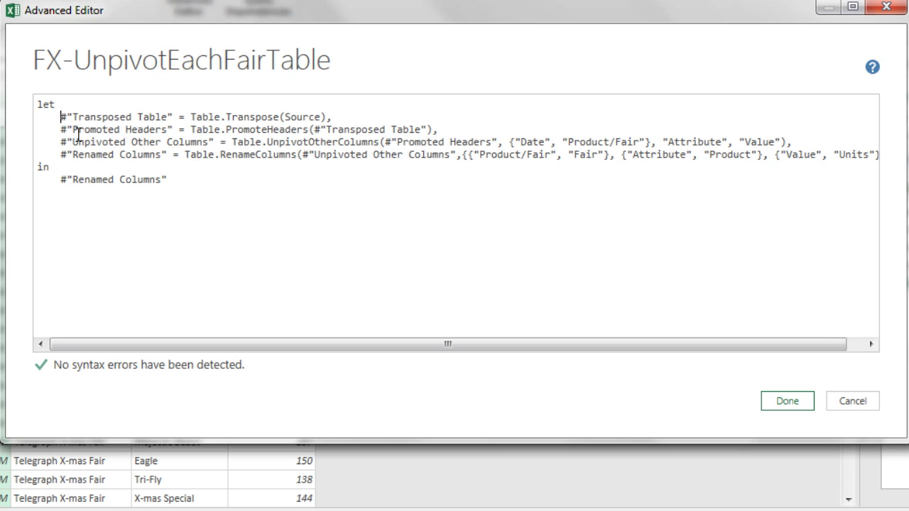
left_click(36, 106)
key("Return")
key("Return")
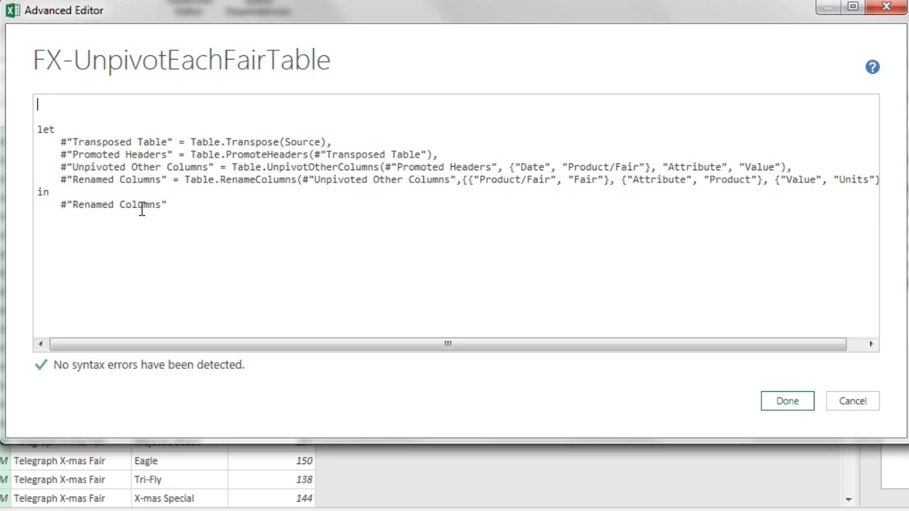
Replace the Source argument of Table.Transpose with the variable name FairTable
left_click(48, 101)
double_click(305, 143)
type("FairTable")
Declare the function parameter by copying FairTable into the first code line as (FairTable)=>
double_click(309, 146)
key("ctrl+c")
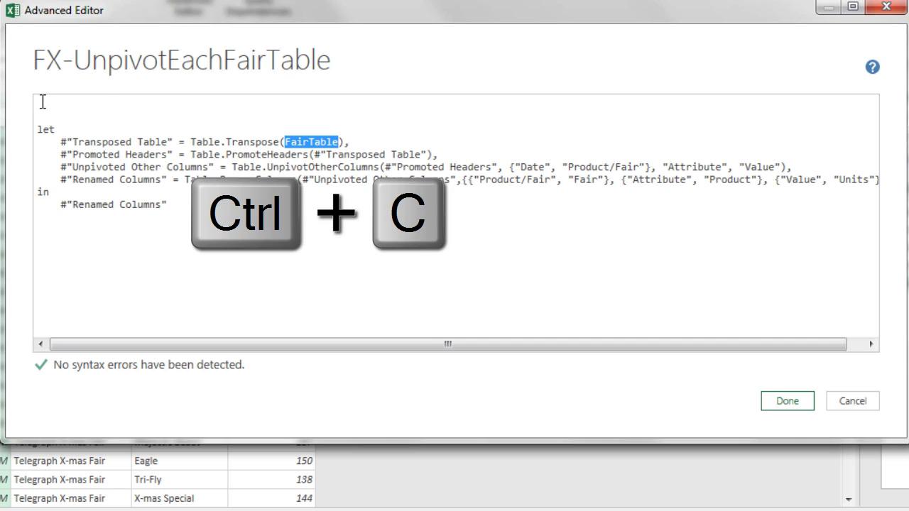
left_click(44, 103)
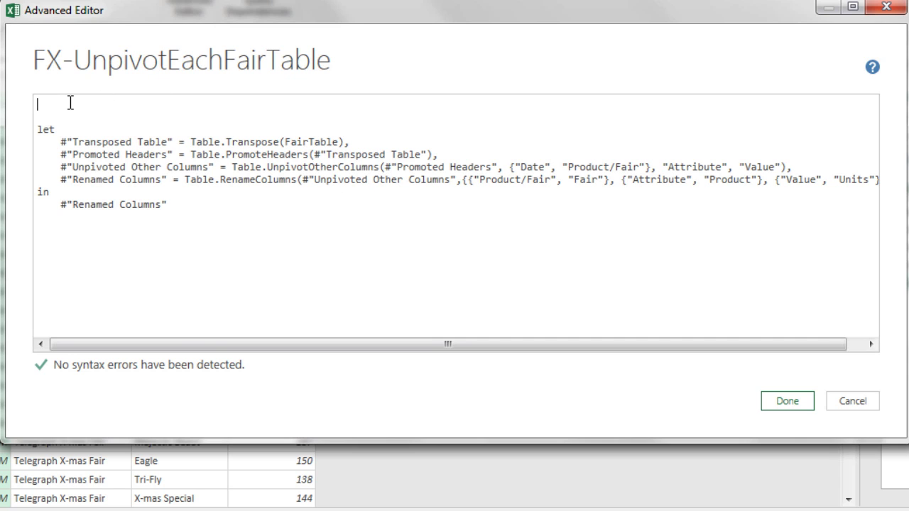
key("ctrl+v")
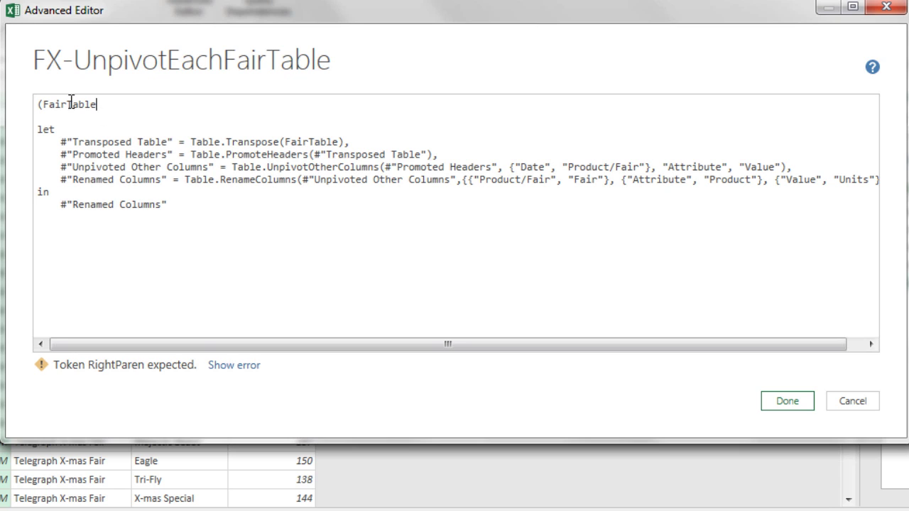
type(")")
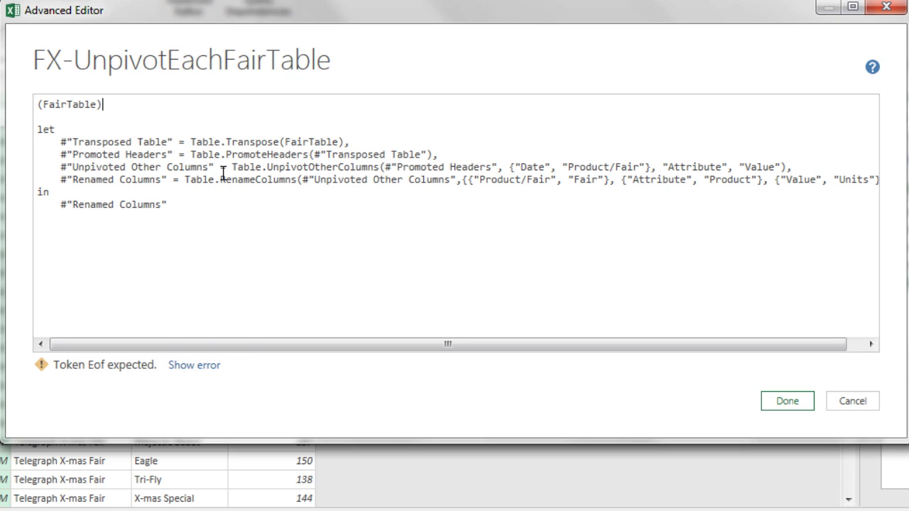
type("=")
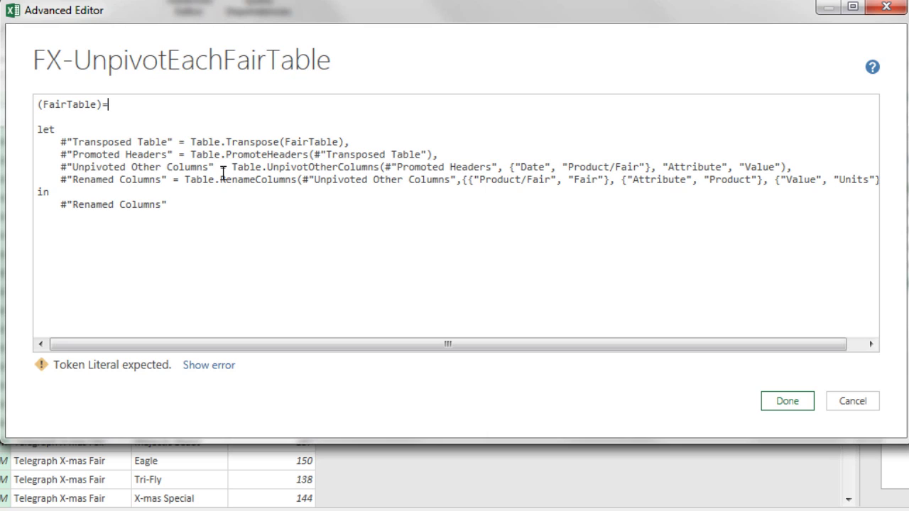
type(">")
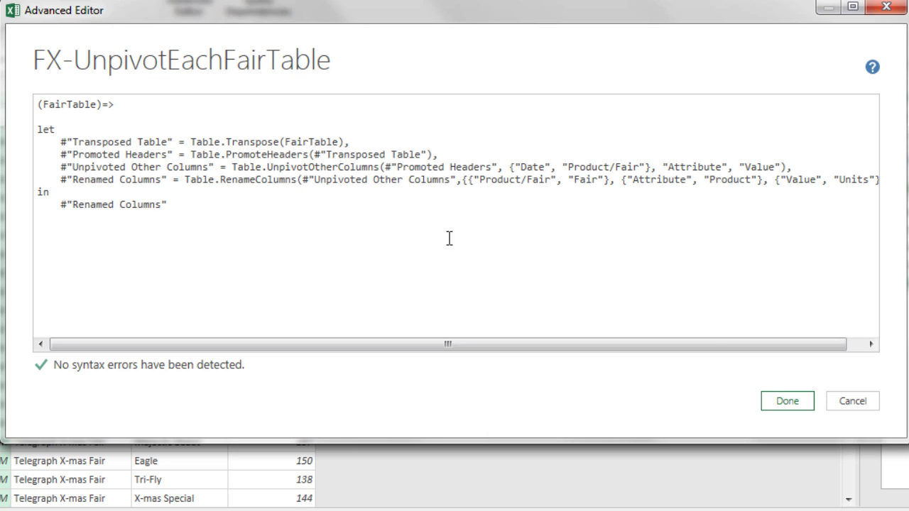
Accept the edited M code and close and load the FX-UnpivotEachFairTable function
left_click(783, 403)
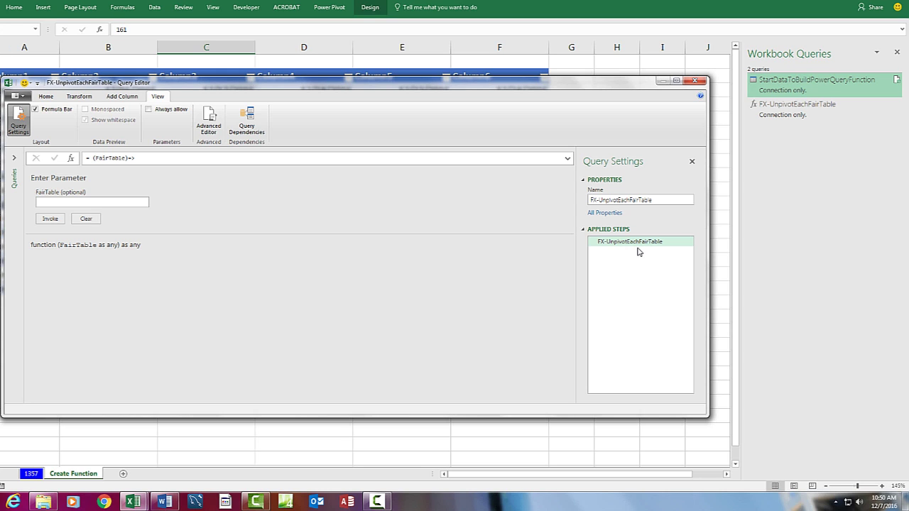
left_click(50, 98)
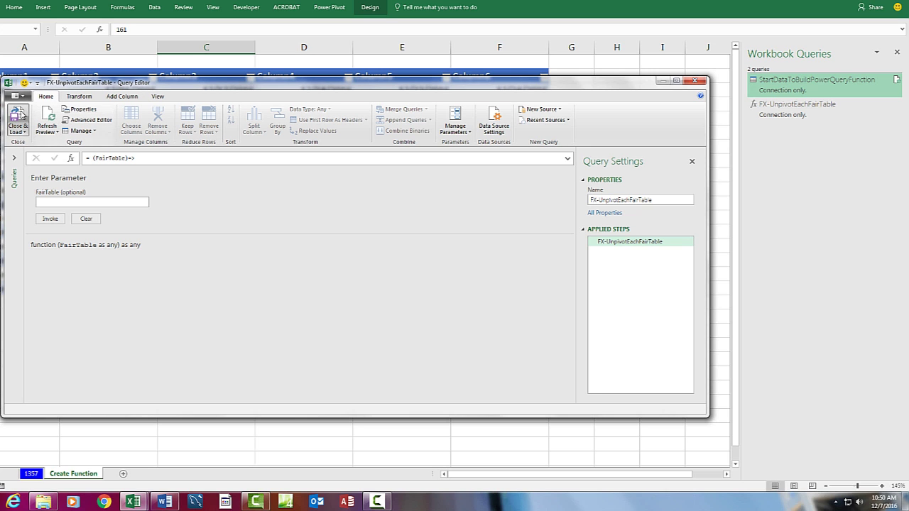
left_click(17, 119)
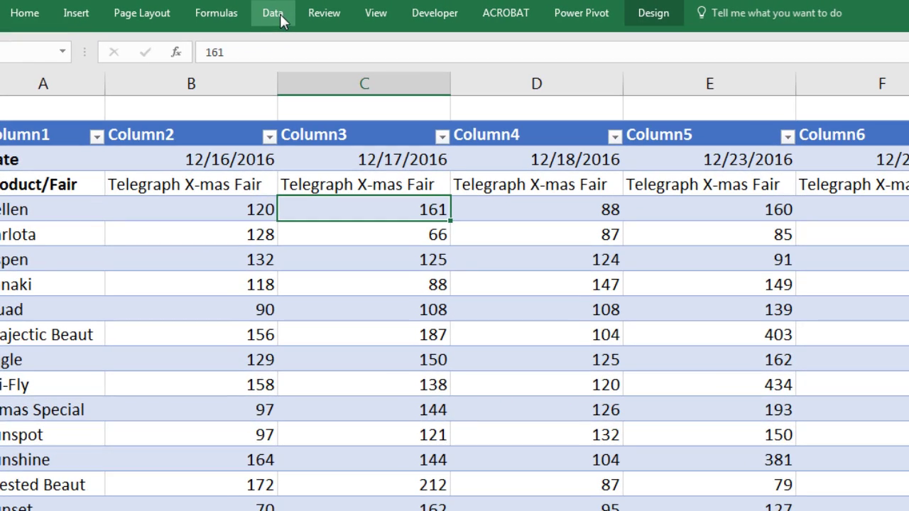
Create a new query from a folder, choosing the Start subfolder of 1357SourceFiles on the Desktop as the source
left_click(159, 8)
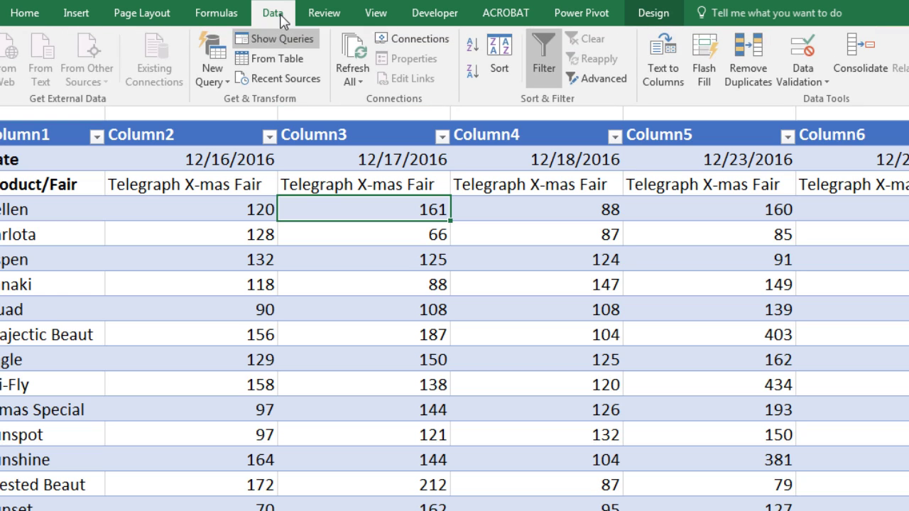
left_click(222, 76)
mouse_move(238, 125)
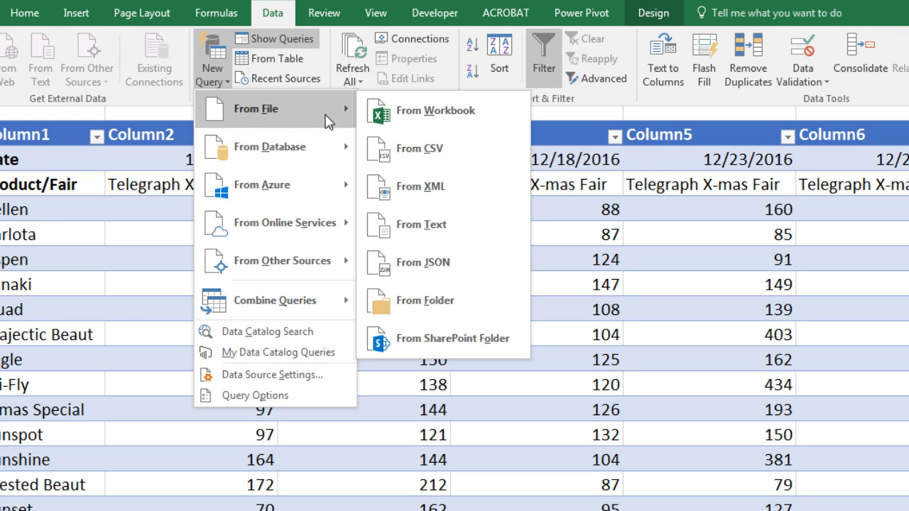
left_click(445, 301)
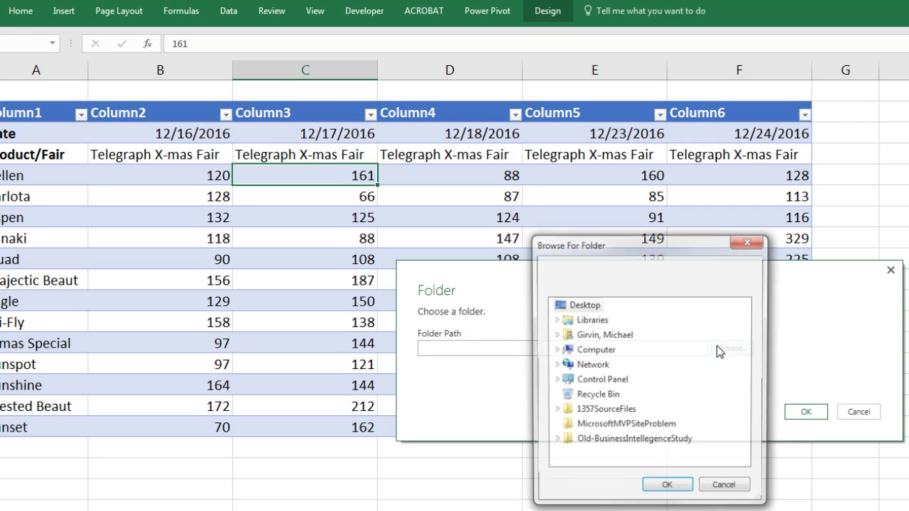
left_click(555, 411)
left_click(581, 429)
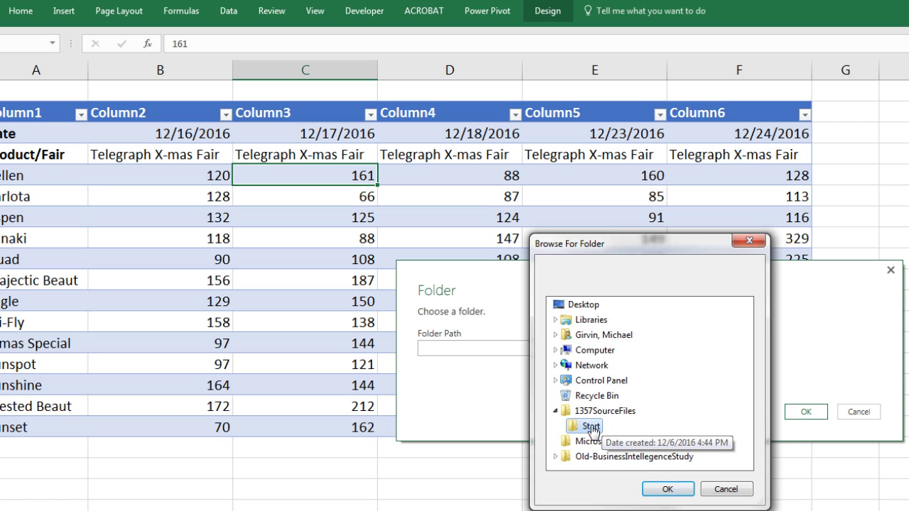
left_click(665, 489)
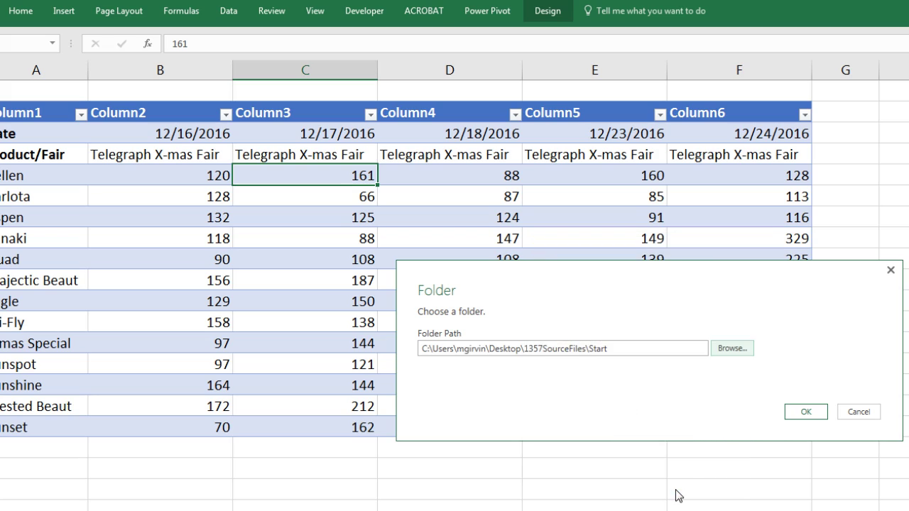
left_click(806, 412)
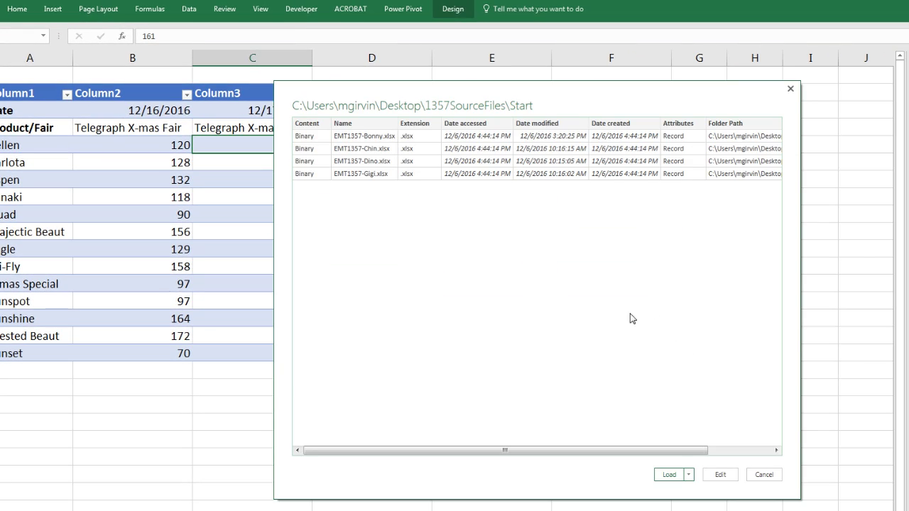
Open the Start folder query for editing and rename it ConsolidatedFairDataTable
left_click(724, 477)
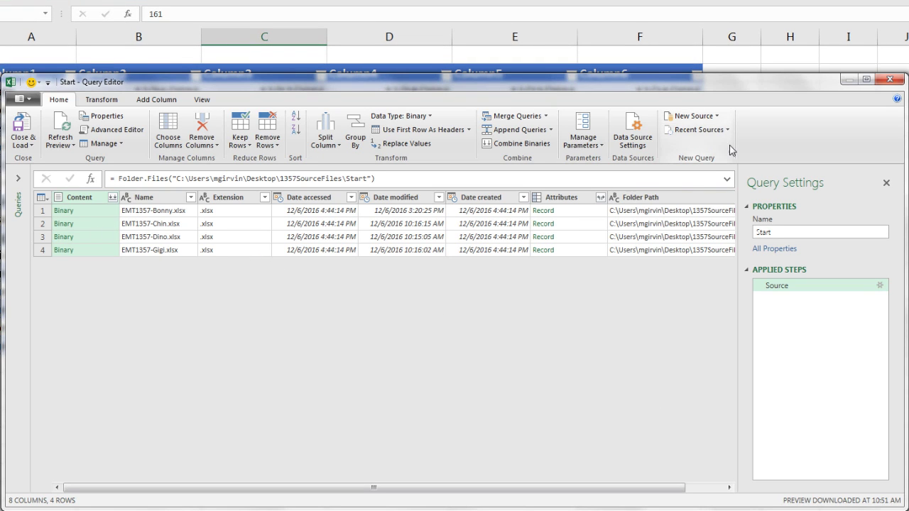
left_click_drag(781, 232, 755, 234)
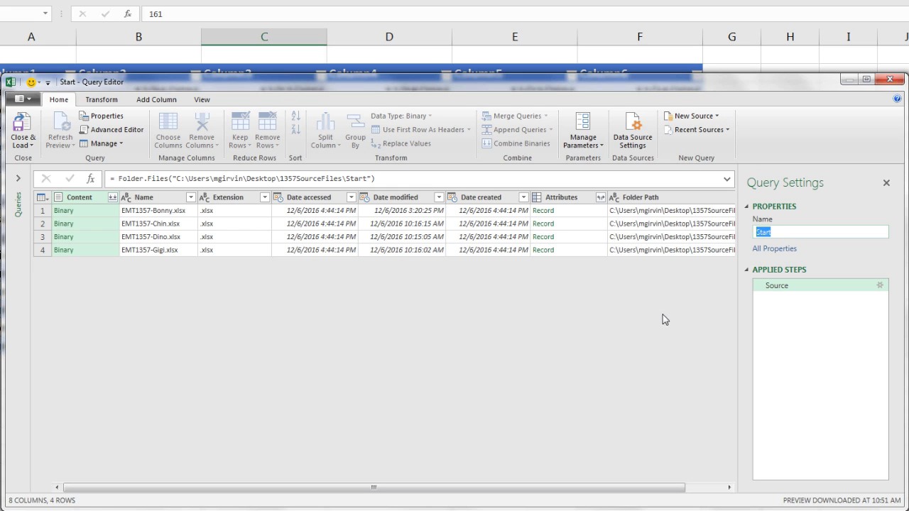
type("ConsolidatedFairDataTable")
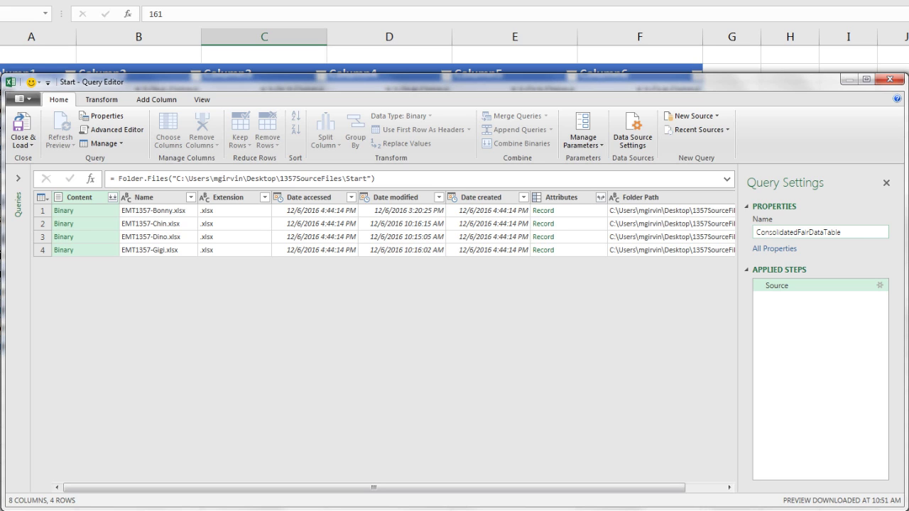
key("Return")
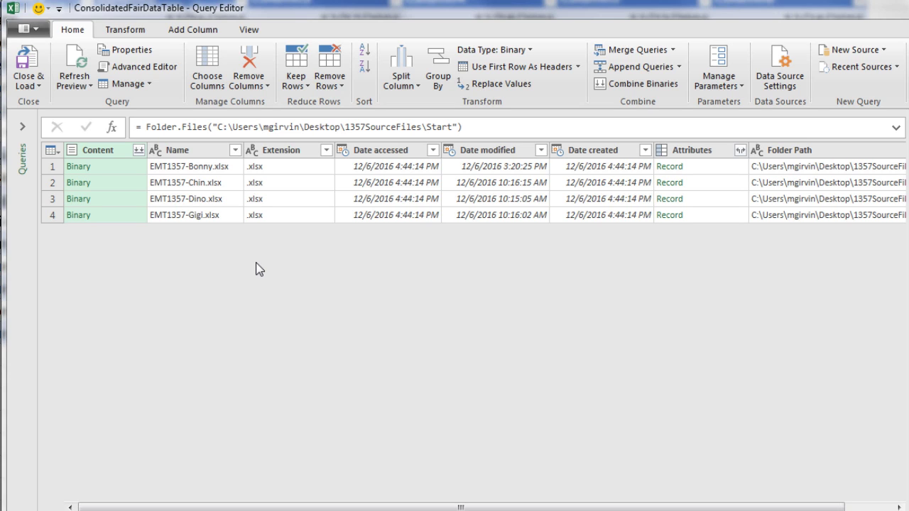
Transform the text in the Extension column to lowercase
right_click(290, 152)
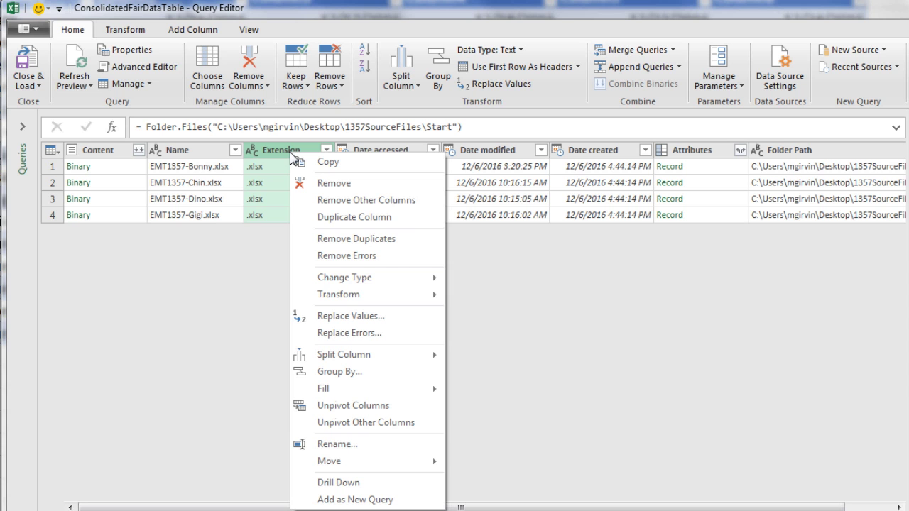
mouse_move(369, 294)
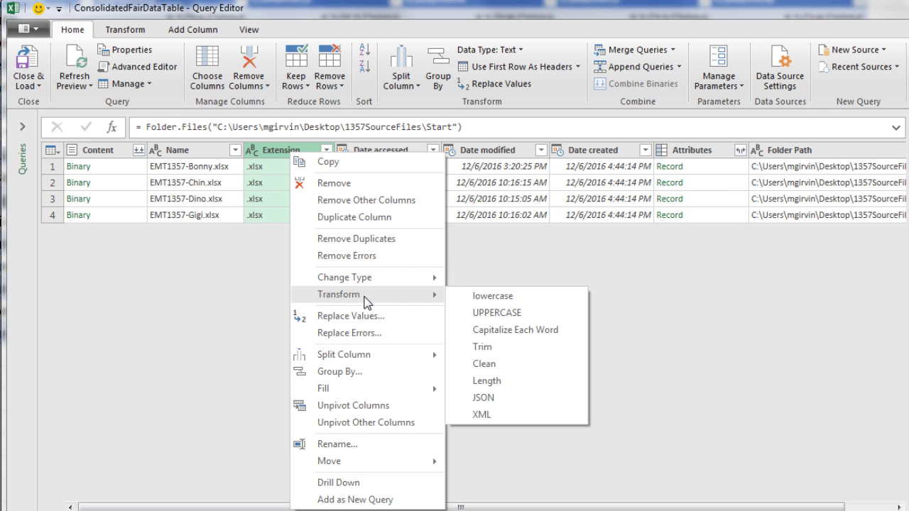
left_click(491, 294)
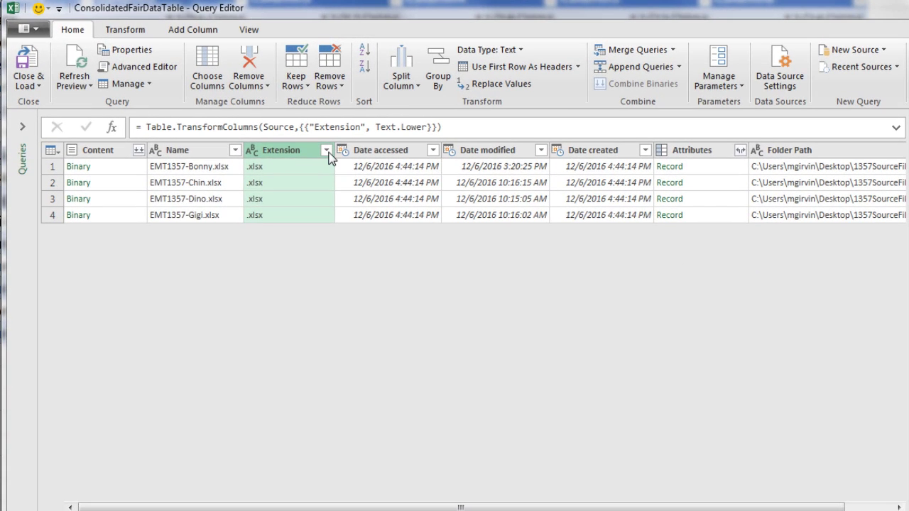
Filter the Extension column with a text filter that keeps only rows equal to .xlsx
left_click(306, 141)
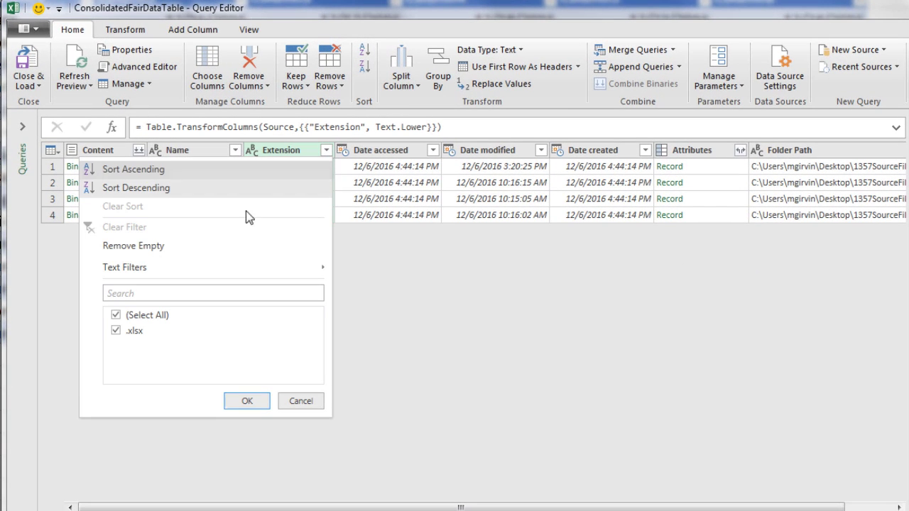
mouse_move(192, 271)
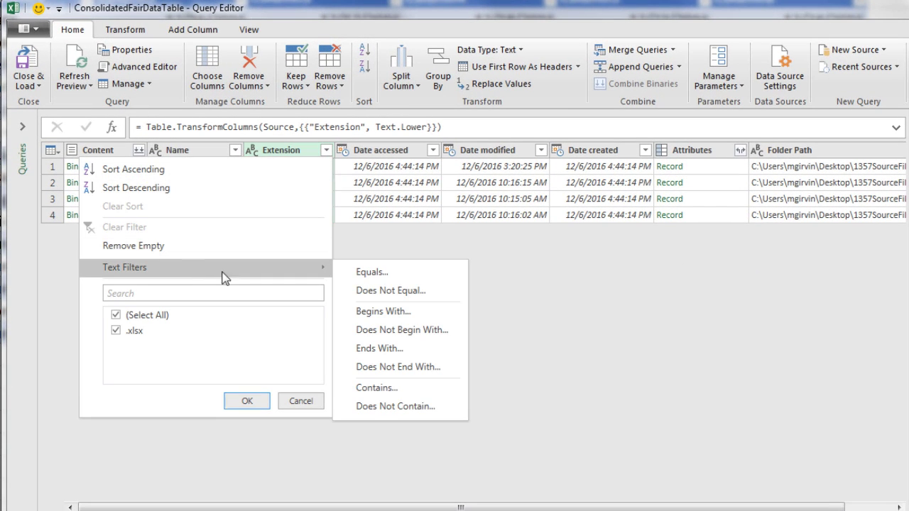
left_click(377, 274)
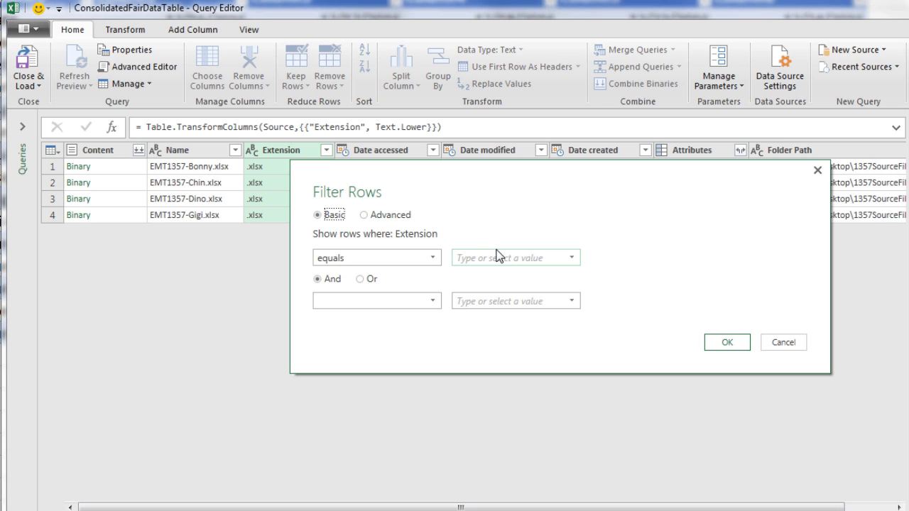
left_click(498, 256)
type(".xlsx")
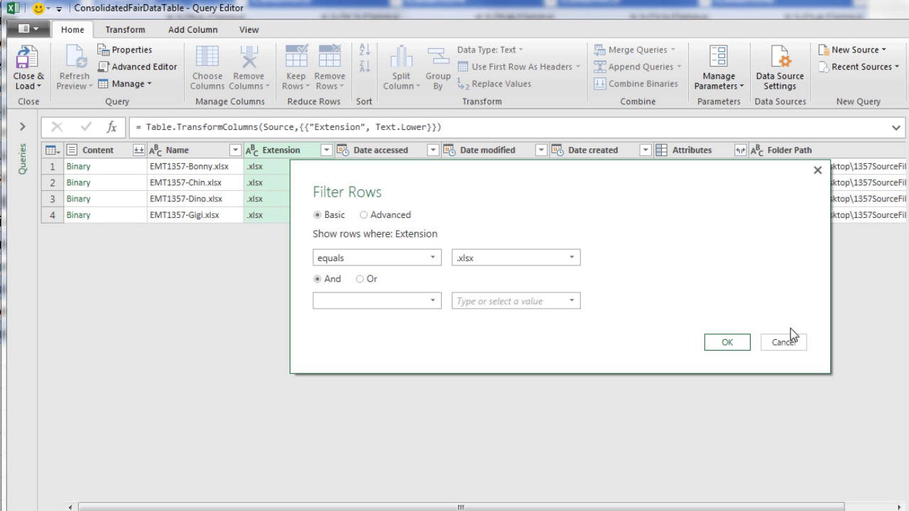
left_click(728, 344)
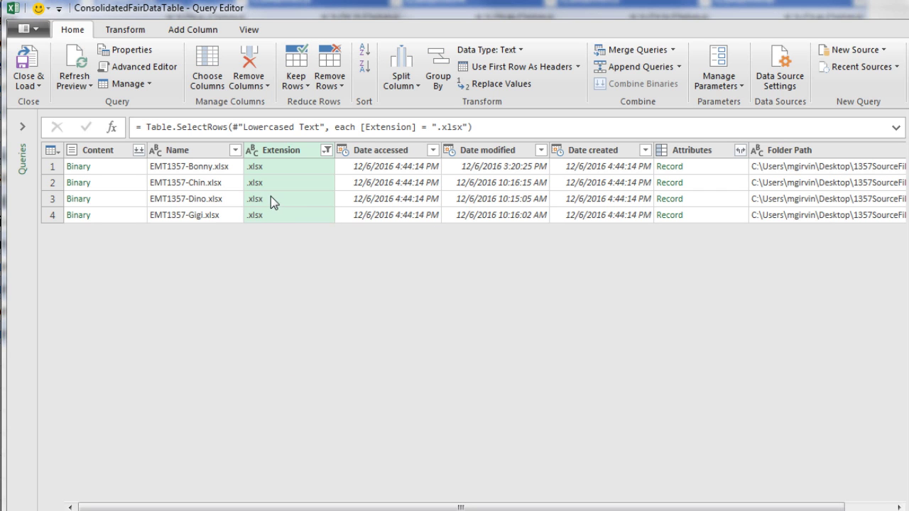
Preview the first two binary files and remove all columns other than Content
left_click(119, 169)
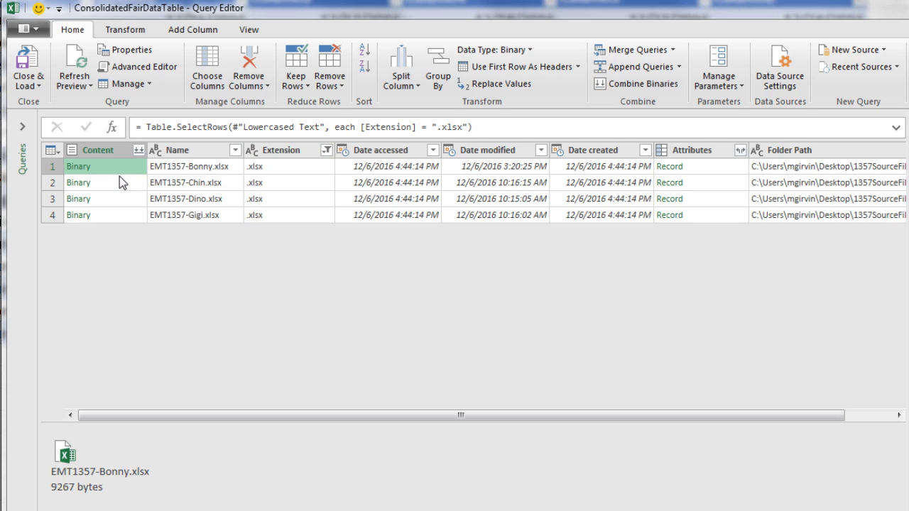
left_click(120, 184)
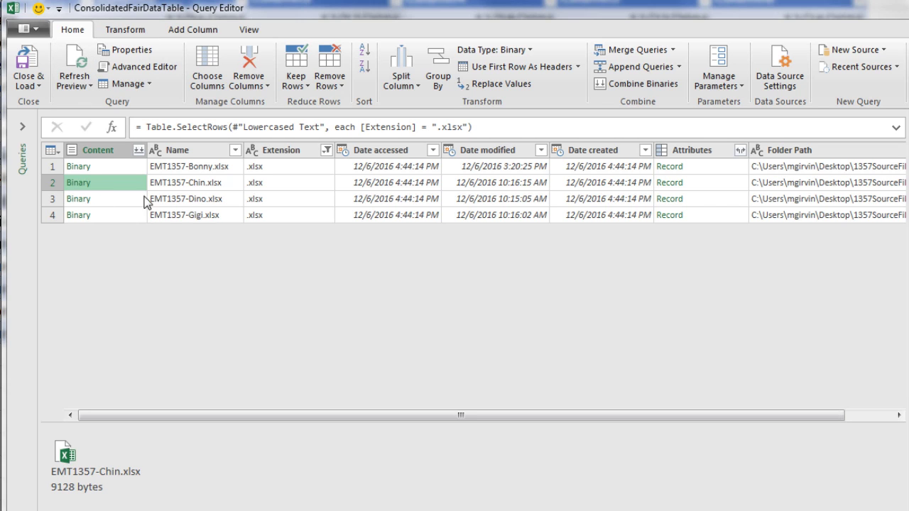
left_click(117, 154)
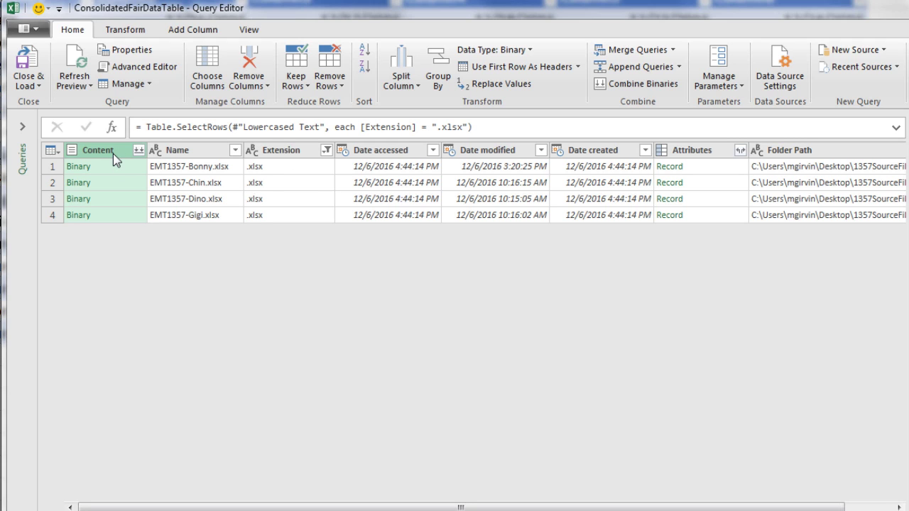
right_click(113, 153)
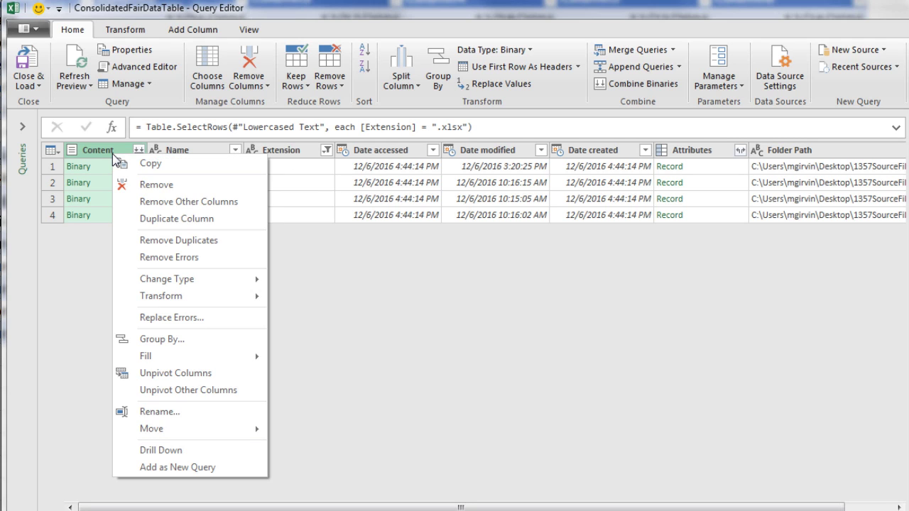
left_click(148, 204)
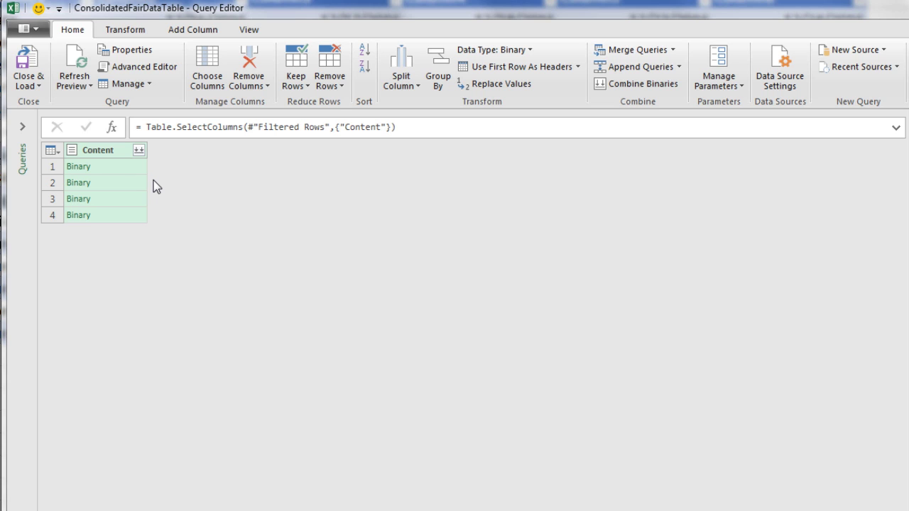
Add a custom column named GetExcelObjects with the formula =Excel.Workbook([Content])
left_click(185, 33)
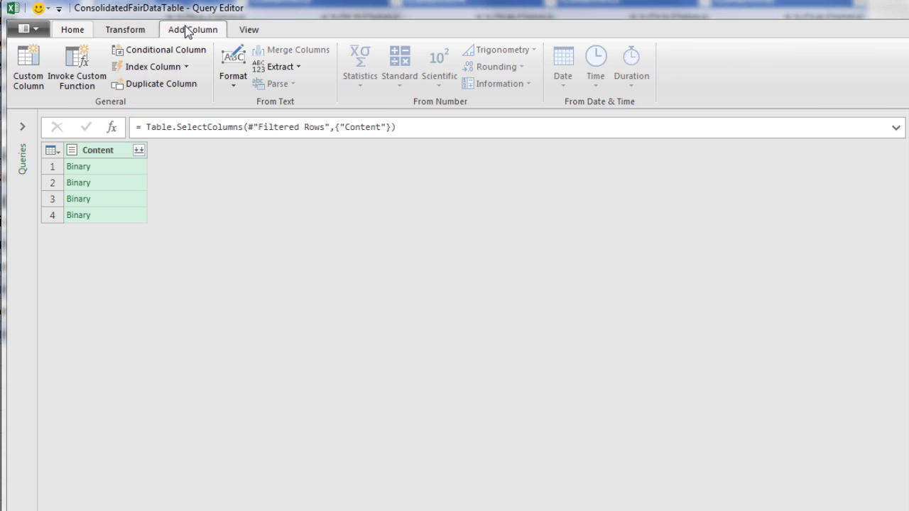
left_click(34, 76)
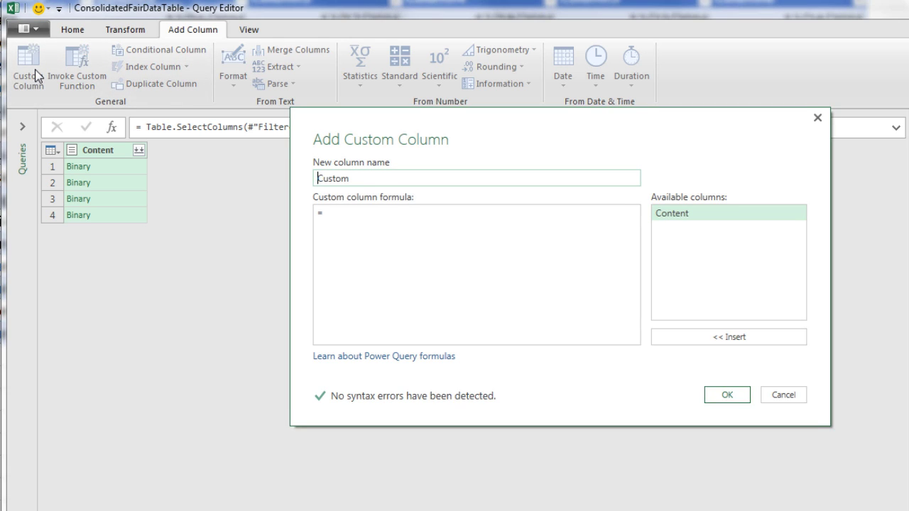
left_click_drag(357, 179, 293, 181)
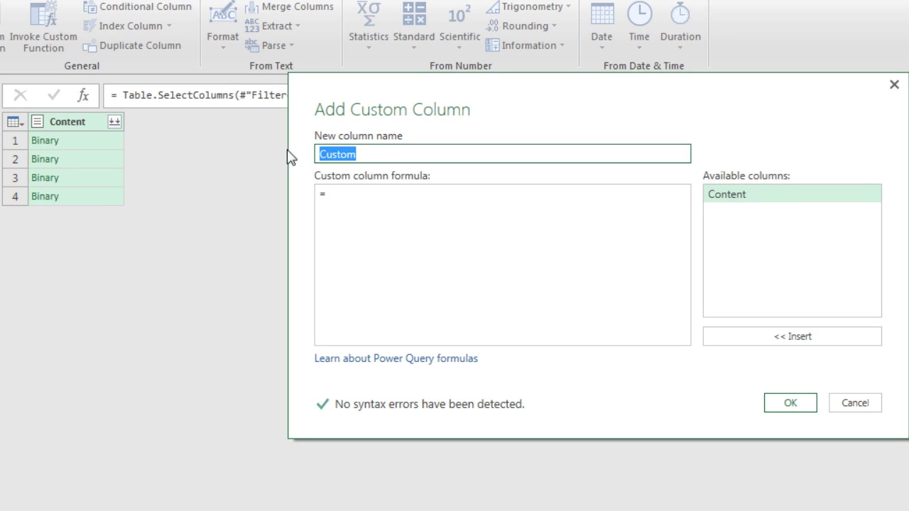
type("GetExcelObjects")
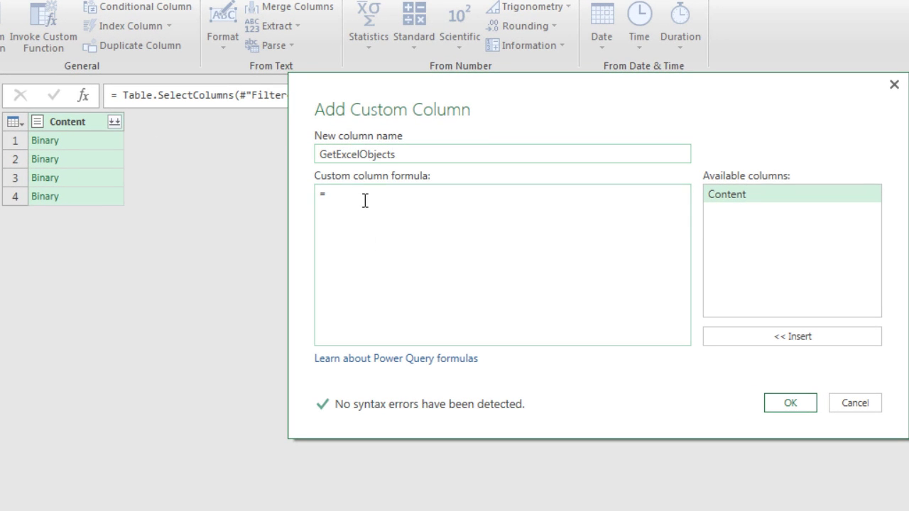
left_click(378, 227)
type("Excel.Workbook(")
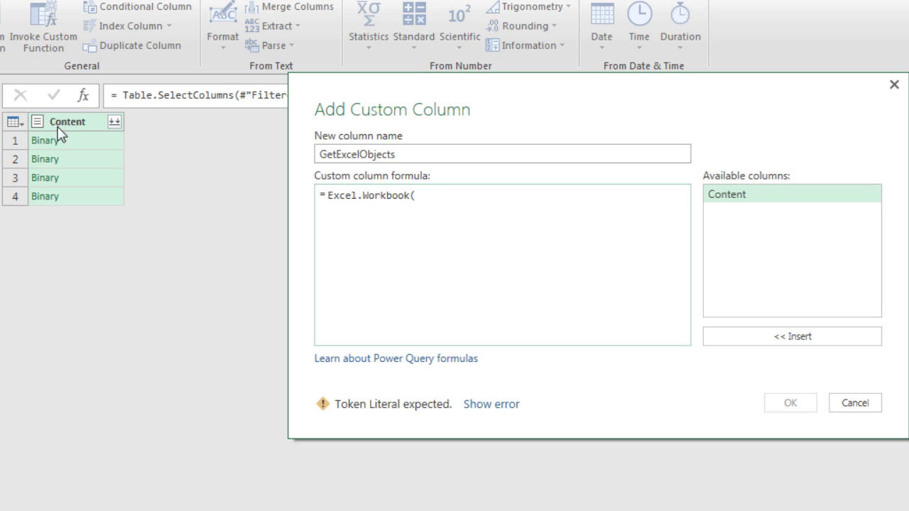
double_click(731, 199)
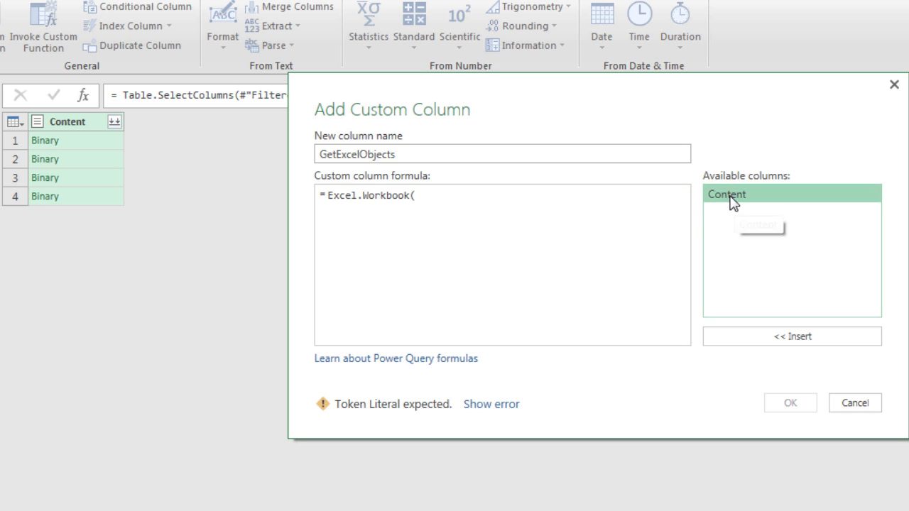
type(")")
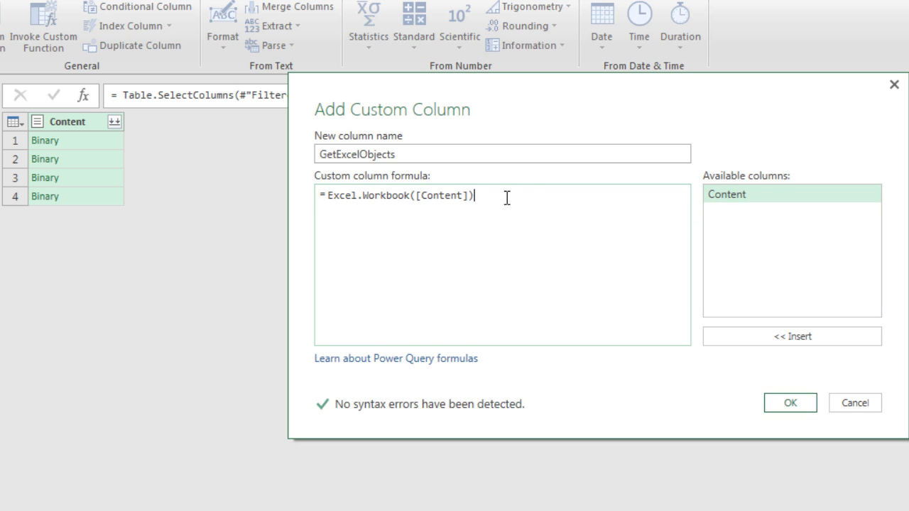
left_click(790, 406)
Expand all columns of GetExcelObjects without the original column name as prefix, and preview the tables in the Data column
left_click(218, 142)
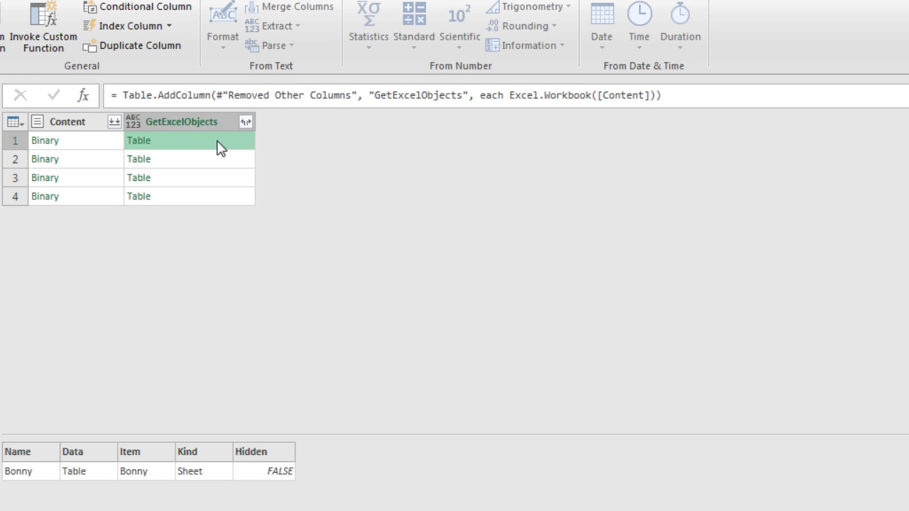
left_click(214, 162)
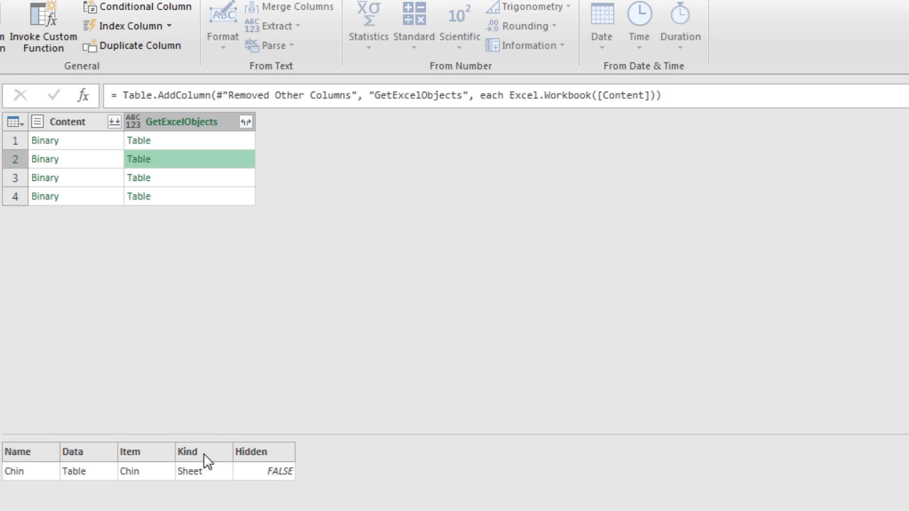
left_click(245, 123)
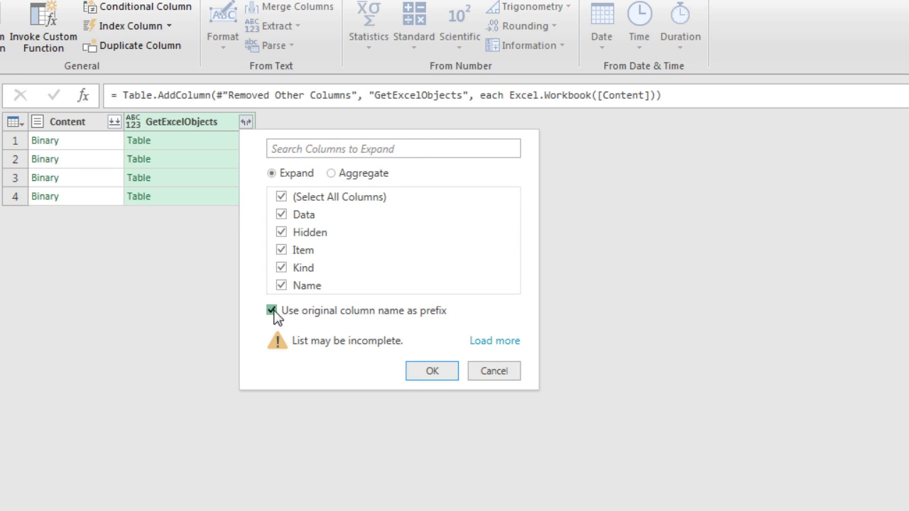
left_click(276, 313)
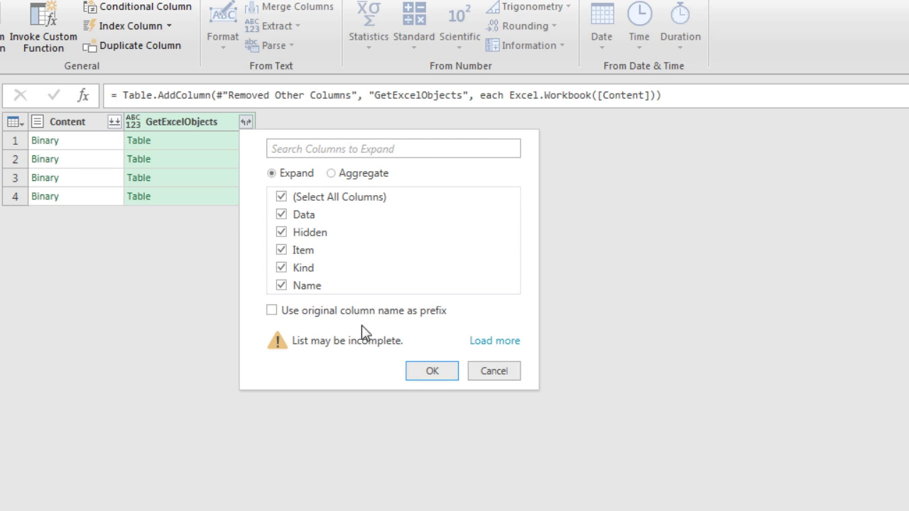
left_click(431, 372)
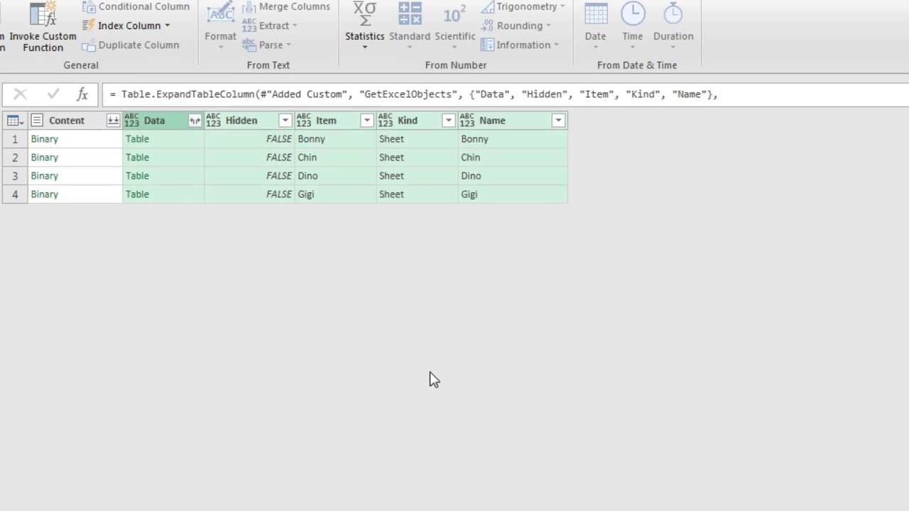
left_click(171, 129)
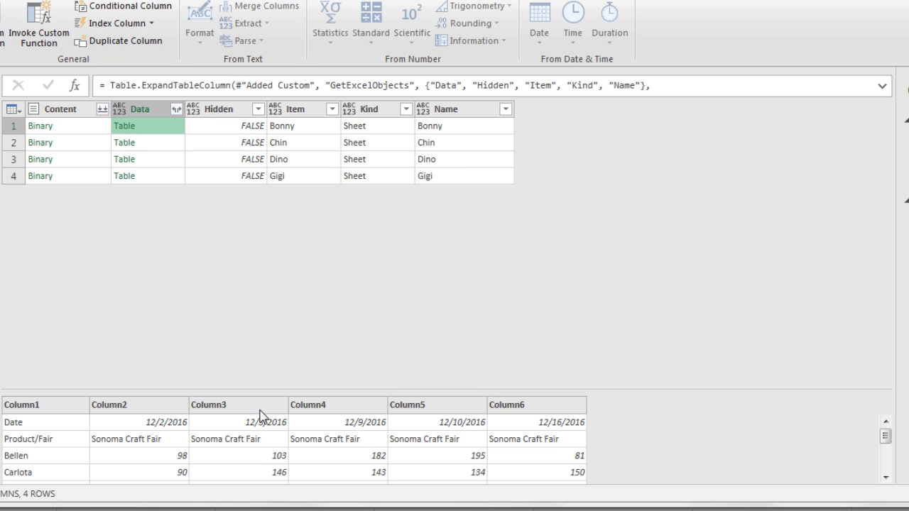
left_click(171, 144)
left_click(179, 167)
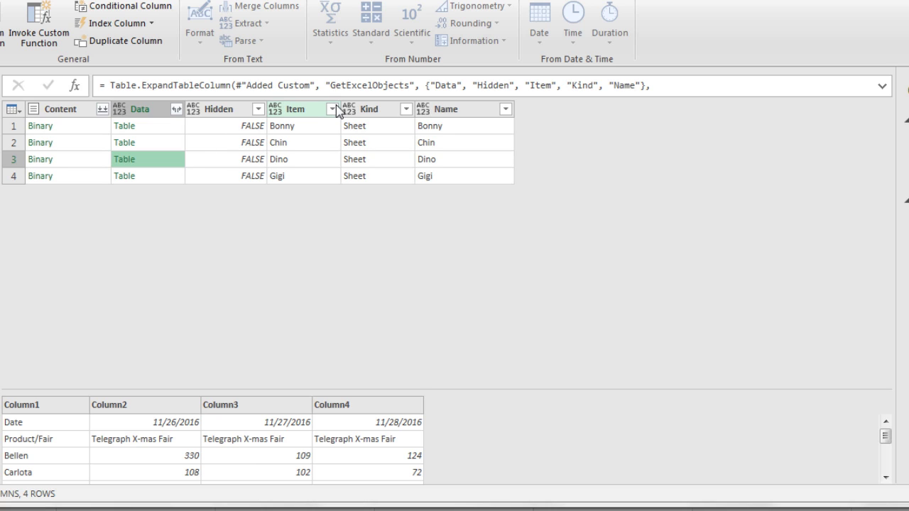
Filter the Kind column with a text filter that keeps only rows equal to Sheet
left_click(384, 116)
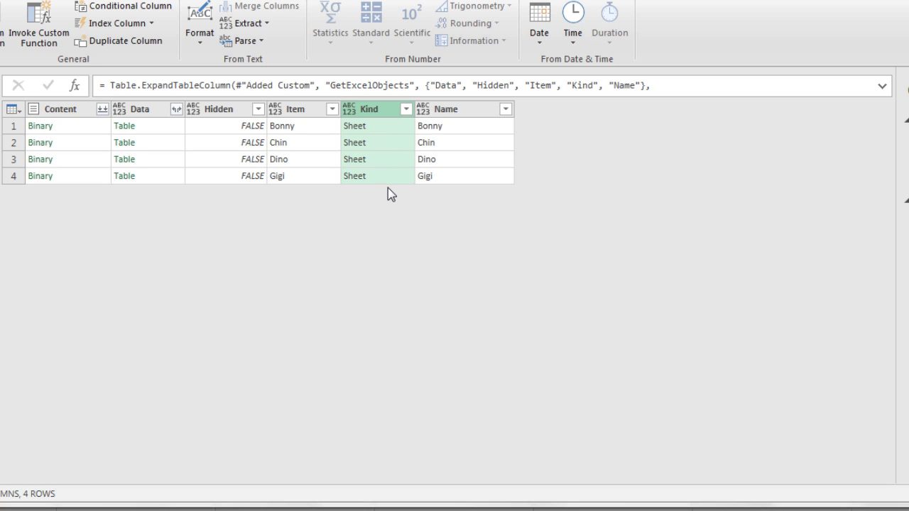
left_click(406, 110)
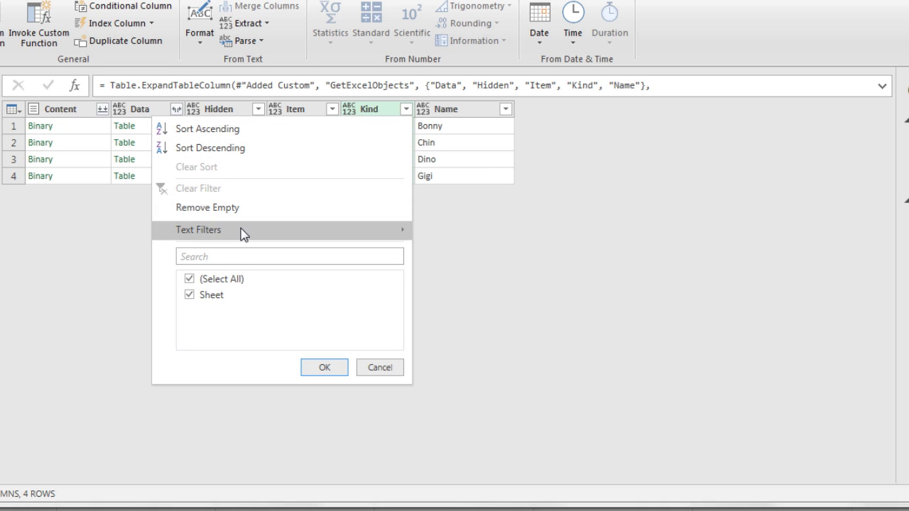
mouse_move(241, 232)
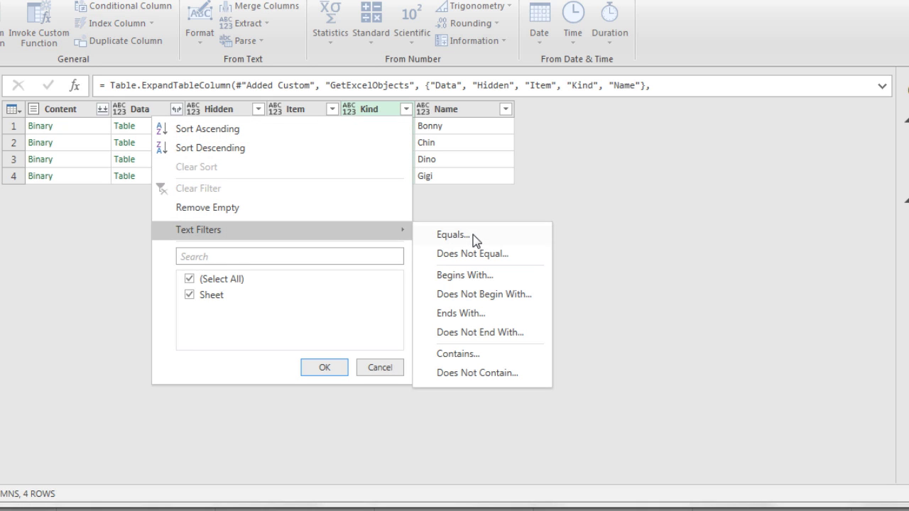
left_click(455, 234)
left_click(464, 220)
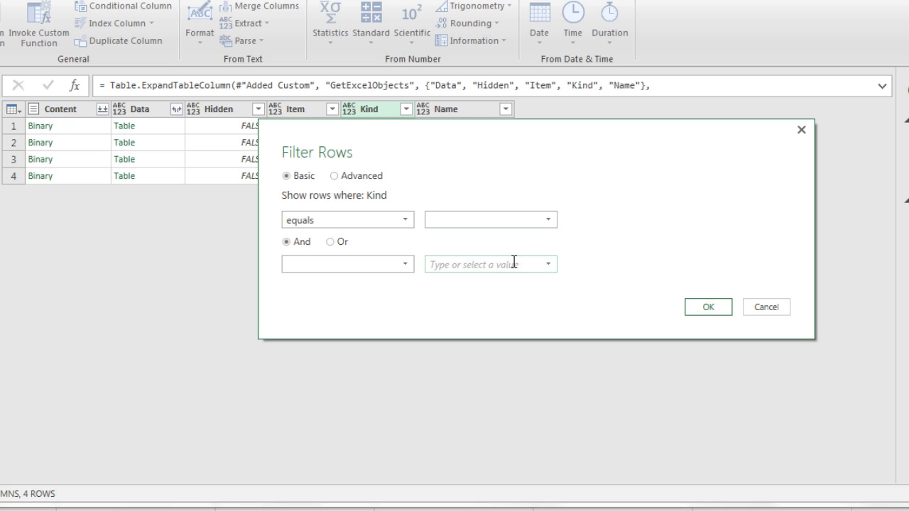
type("Shhet")
key("BackSpace")
key("BackSpace")
key("BackSpace")
type("eet")
left_click(707, 307)
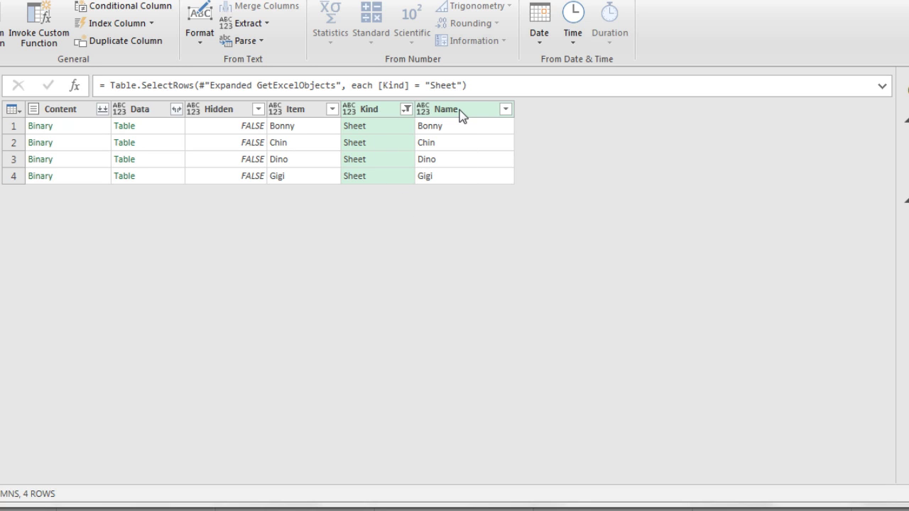
Filter the Name column with a text filter that keeps only rows not containing Sheet
left_click(507, 110)
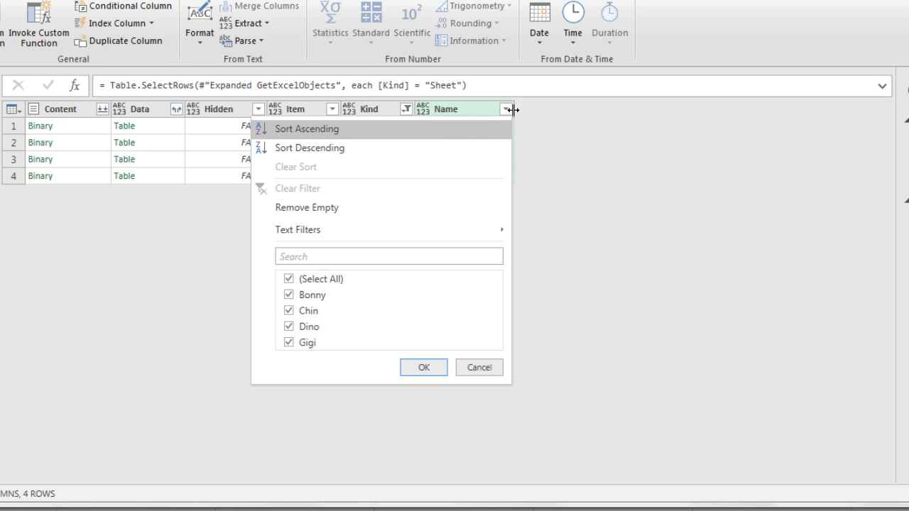
mouse_move(397, 228)
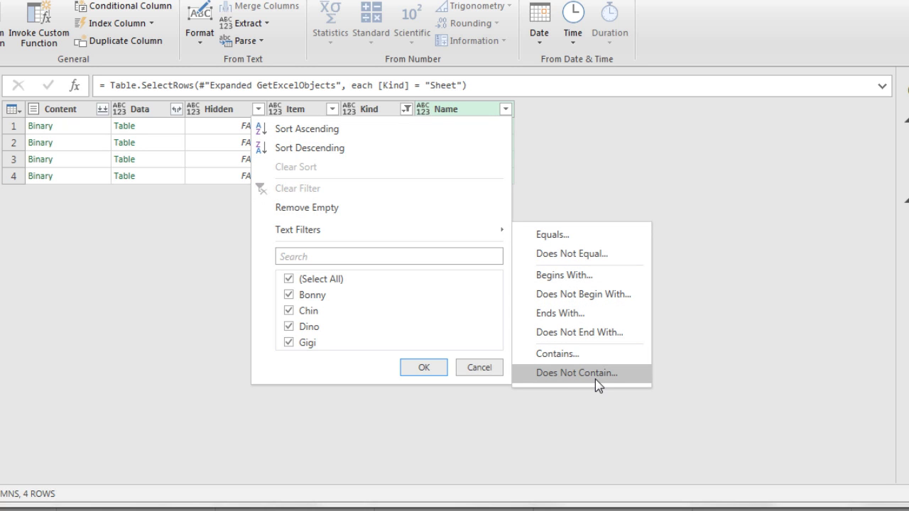
left_click(568, 375)
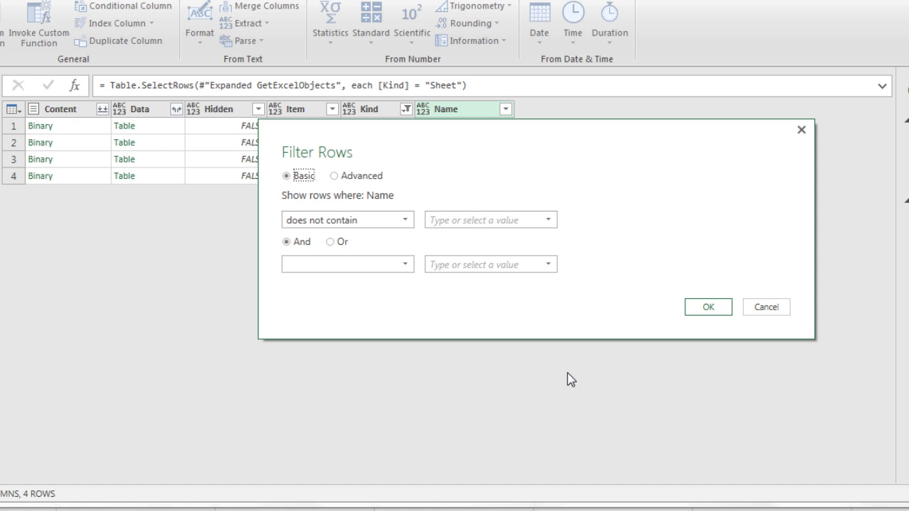
left_click(465, 222)
type("Sheet")
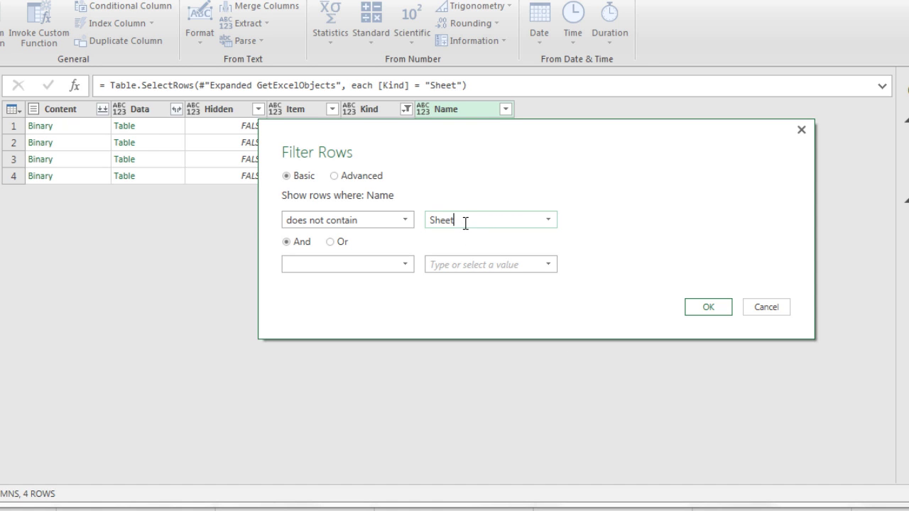
left_click(721, 314)
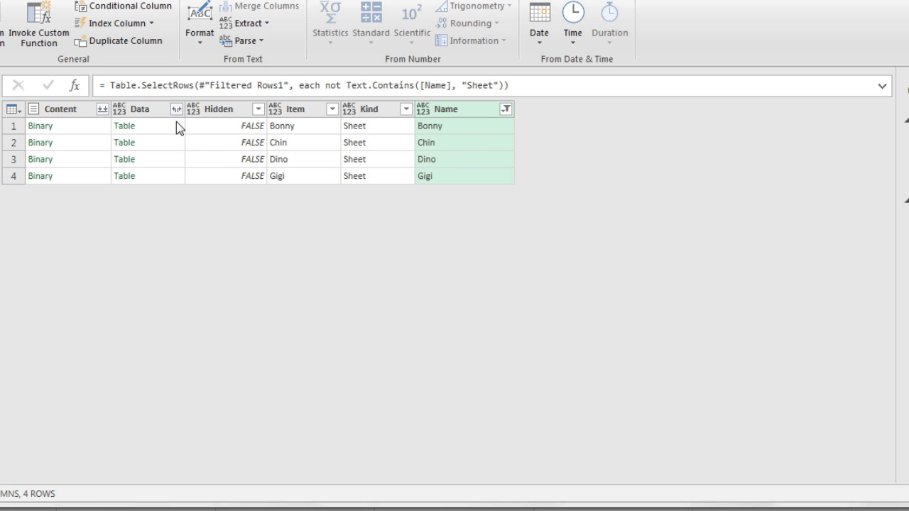
Remove all columns other than Name and Data, keeping Name as the first column
key("ctrl")
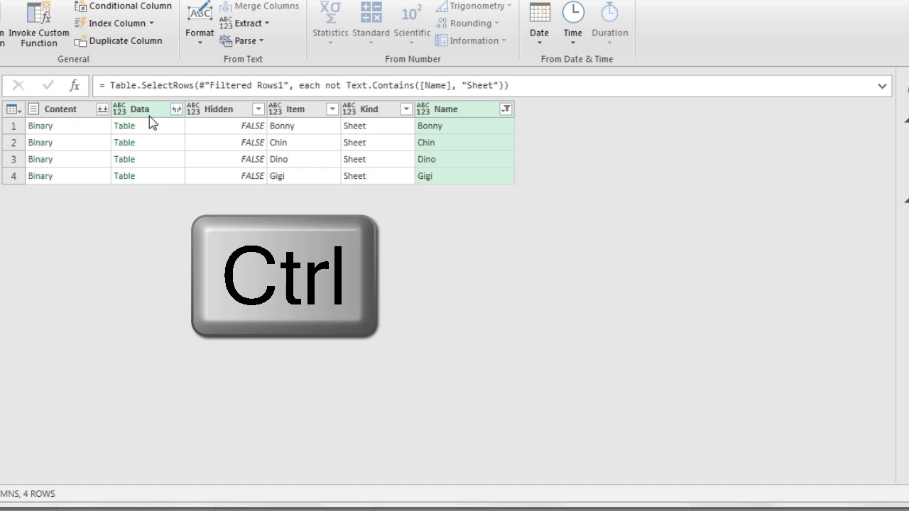
left_click(149, 109, "ctrl")
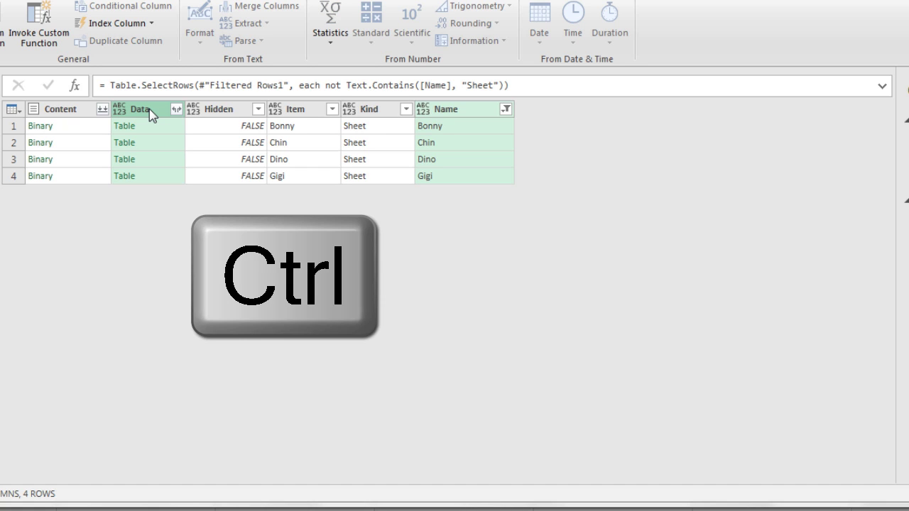
right_click(150, 109)
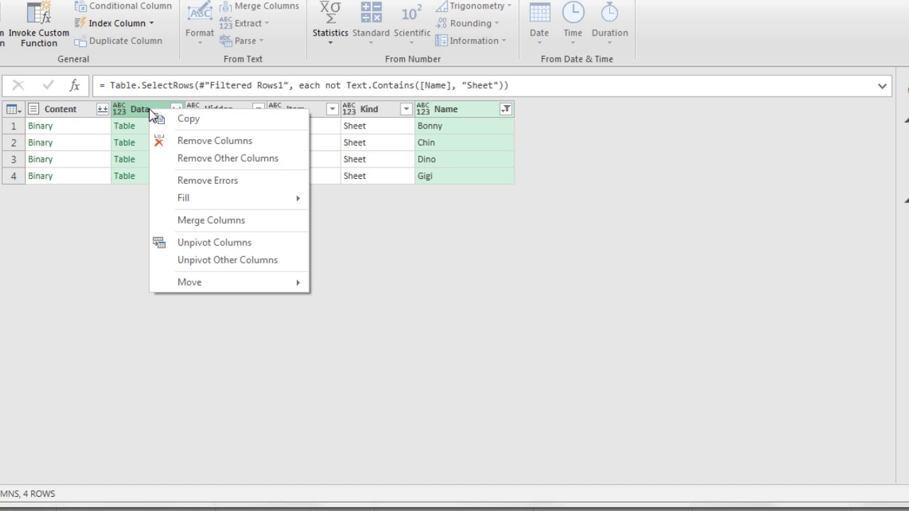
left_click(181, 160)
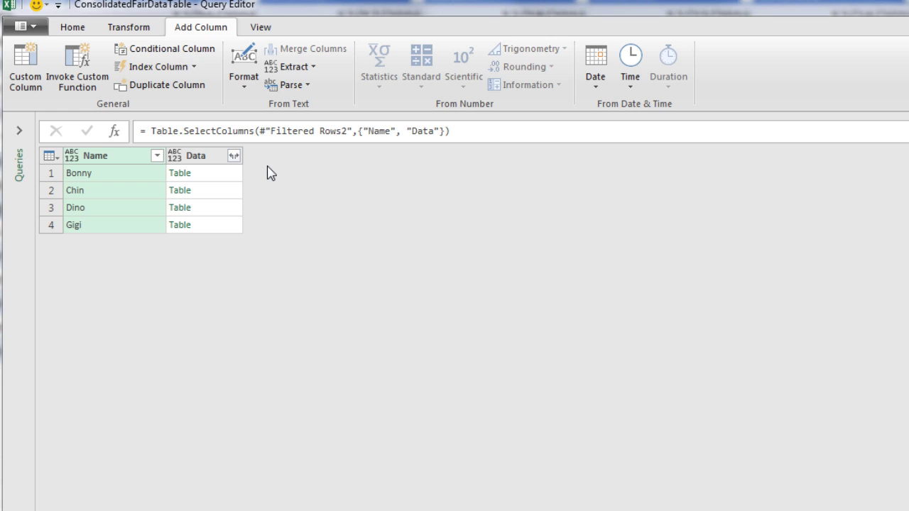
Invoke the custom function FX-UnpivotEachFairTable in a new column with Data as the FairTable argument, and preview the first three resulting tables
left_click(86, 98)
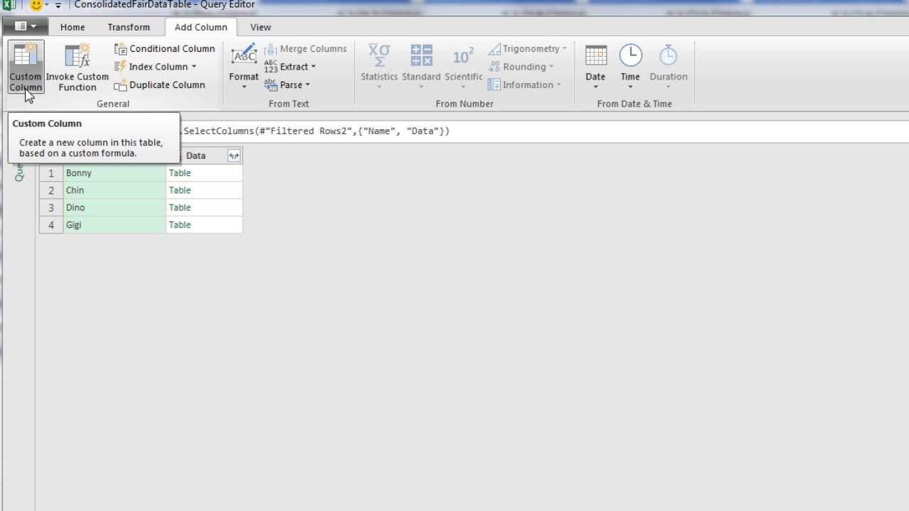
left_click(88, 88)
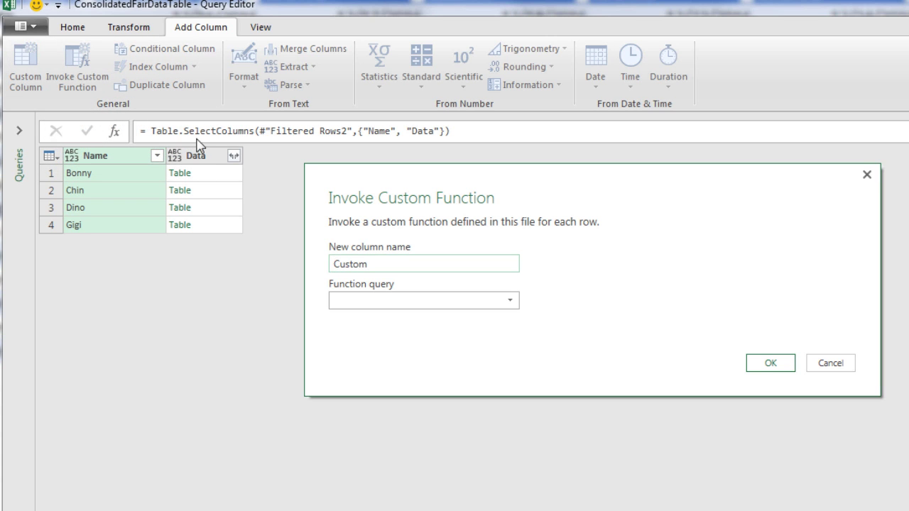
left_click_drag(402, 262, 325, 273)
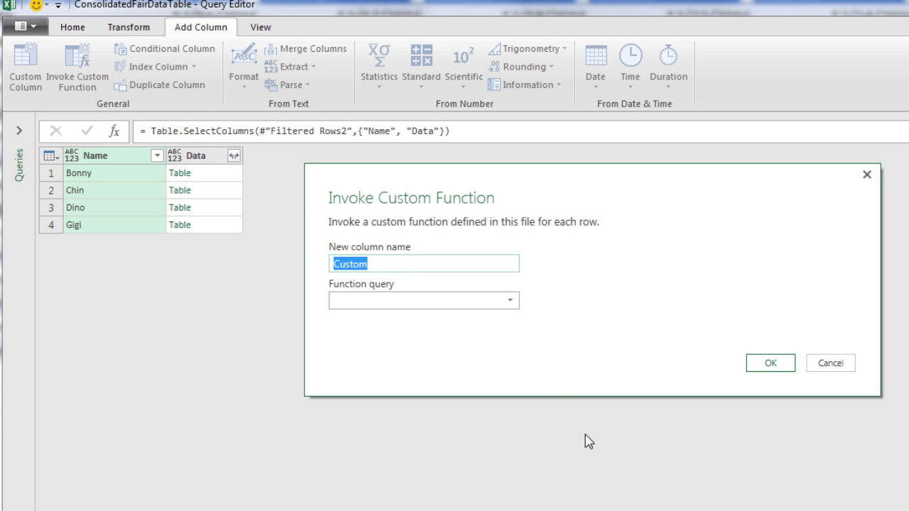
type("UnpivotFairTables")
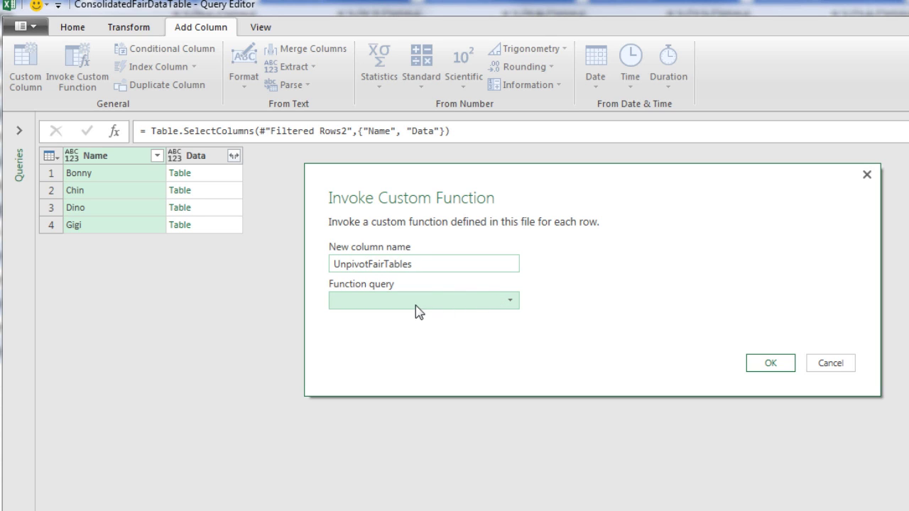
left_click(511, 302)
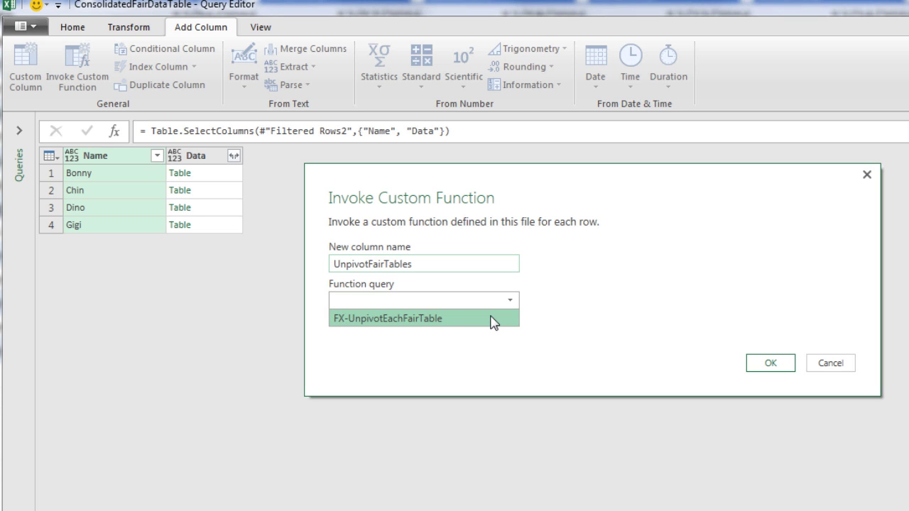
left_click(453, 321)
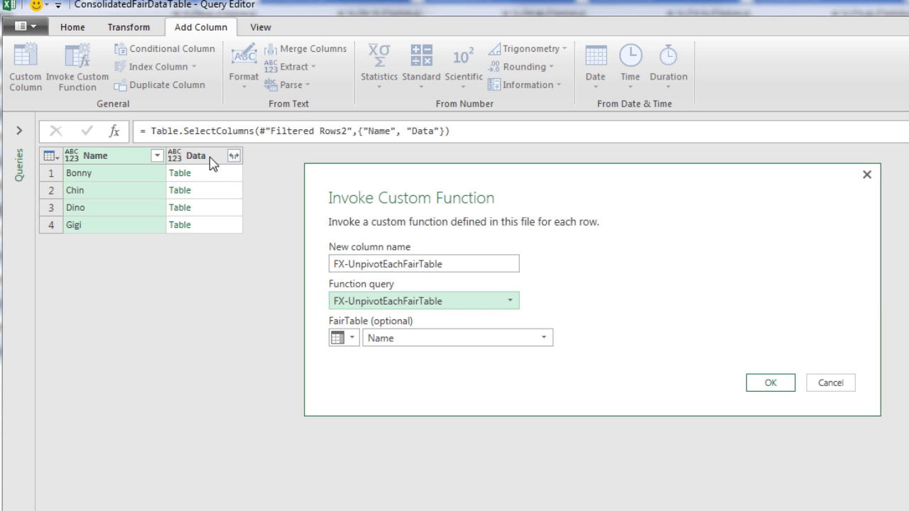
left_click(544, 339)
left_click(407, 373)
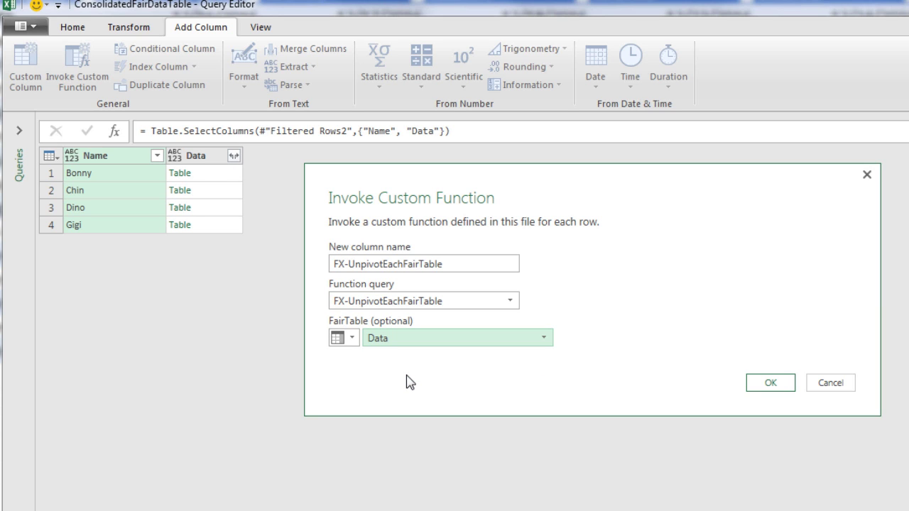
left_click(771, 384)
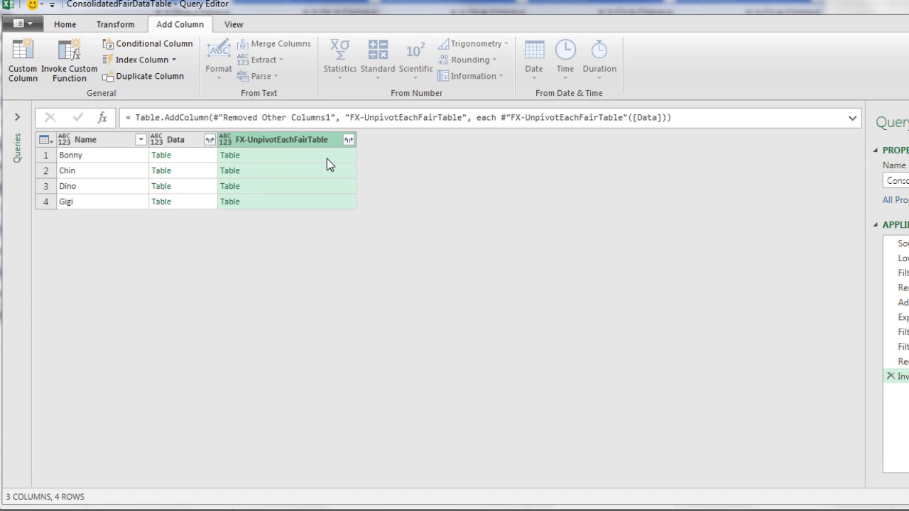
left_click(327, 159)
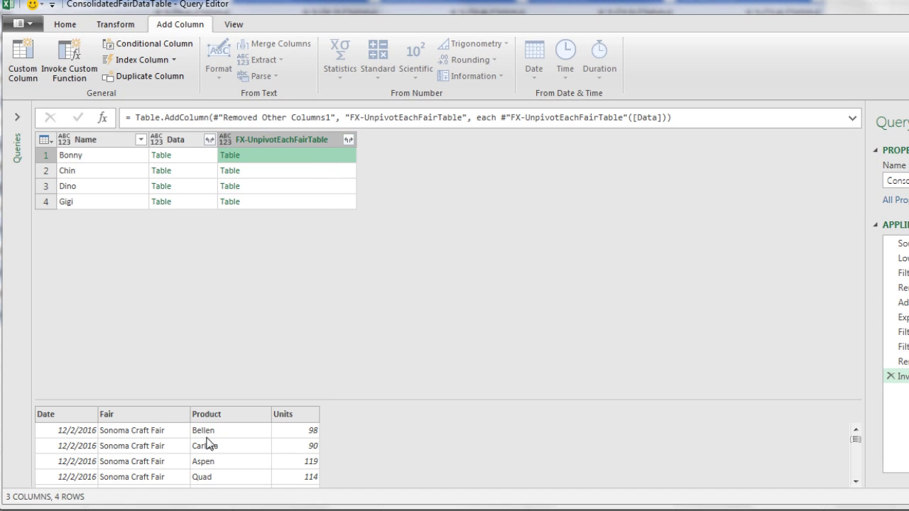
left_click(329, 171)
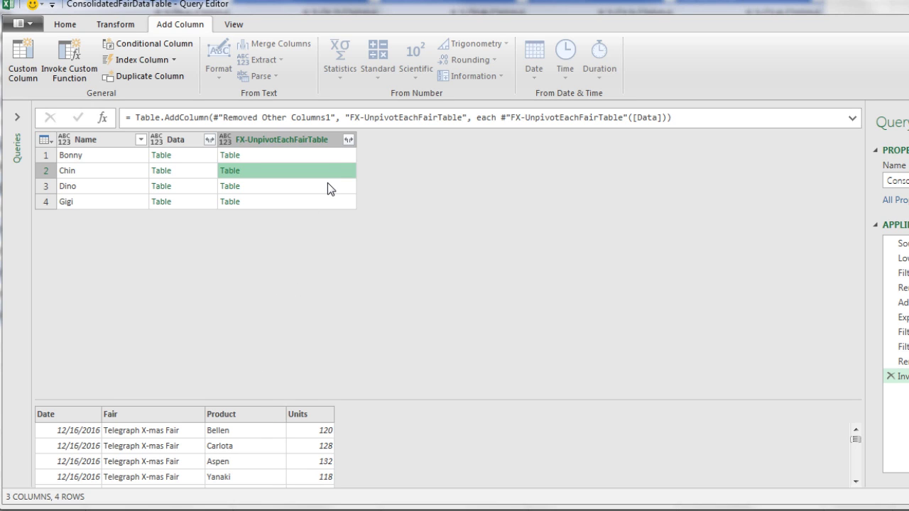
left_click(328, 187)
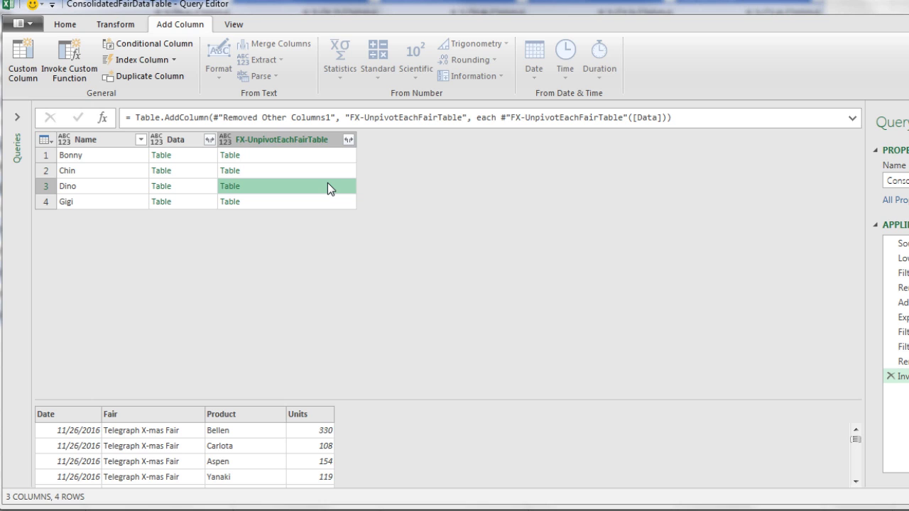
Remove the Data column and expand Date, Fair, Product and Units from FX-UnpivotEachFairTable without the original column name as prefix
right_click(178, 140)
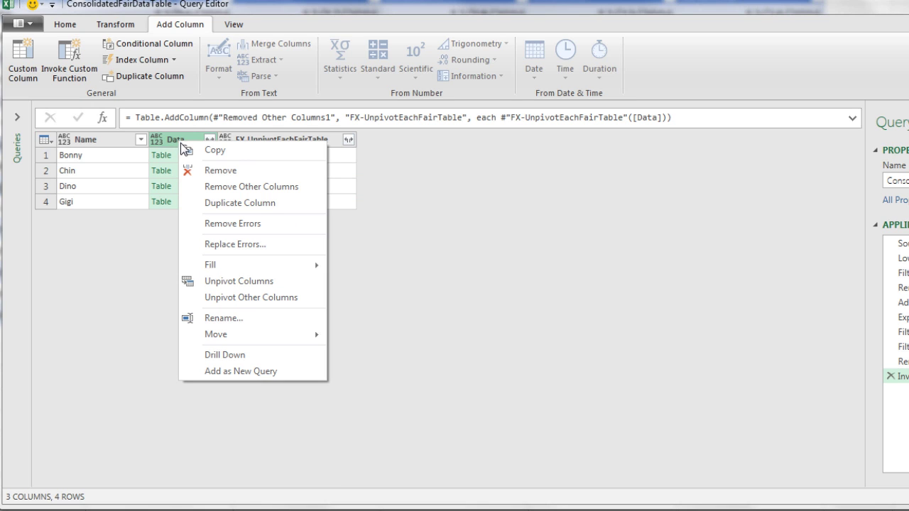
left_click(222, 172)
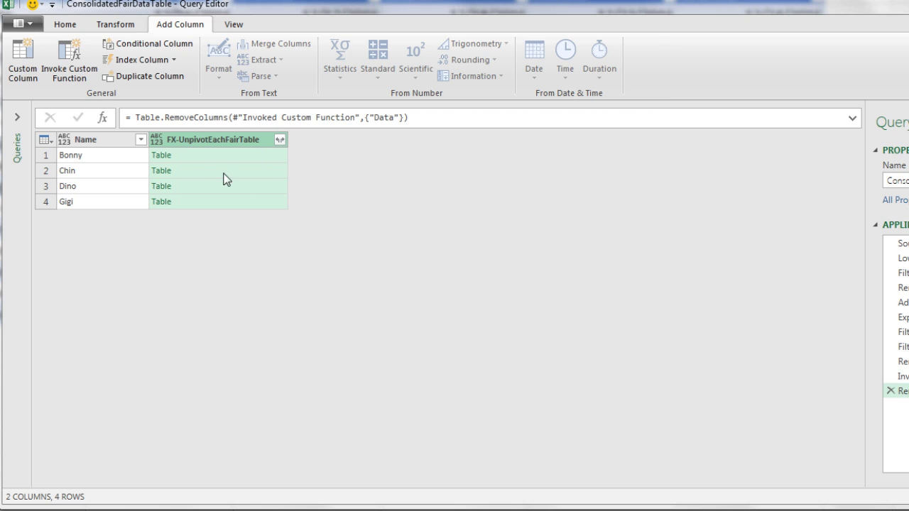
left_click(280, 141)
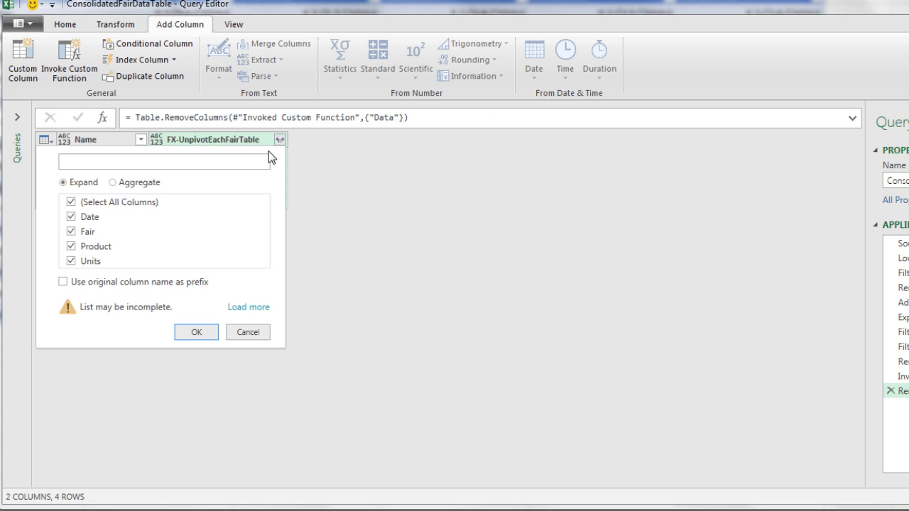
left_click(202, 332)
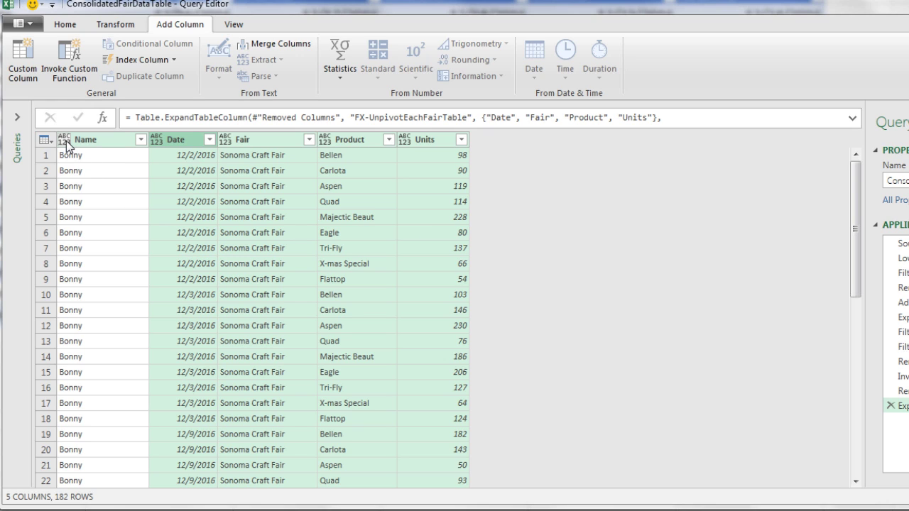
Set the data types of the expanded table's columns: Name to Text, Date to Date, and Fair to Text
left_click(117, 25)
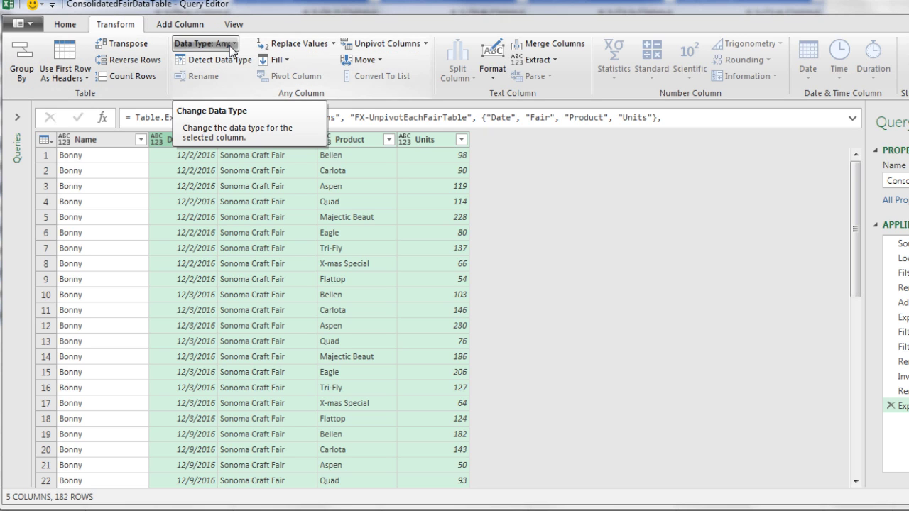
left_click(67, 142)
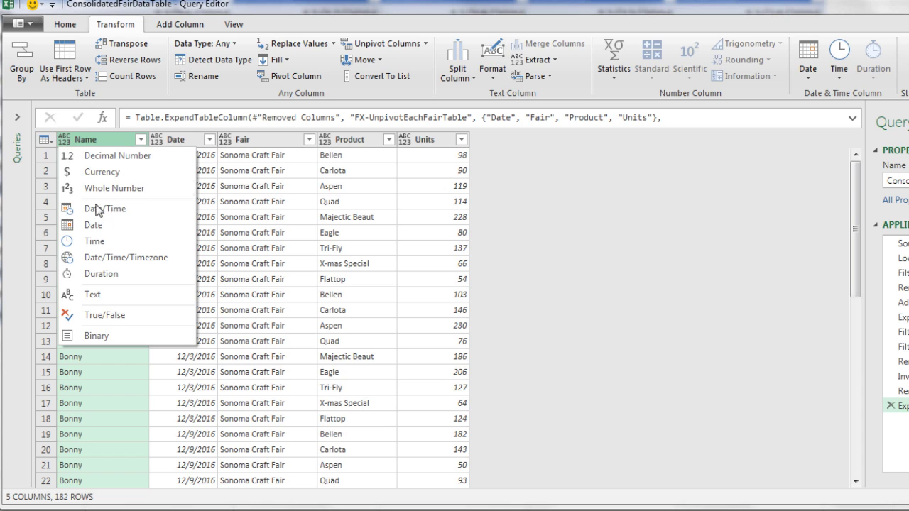
left_click(104, 297)
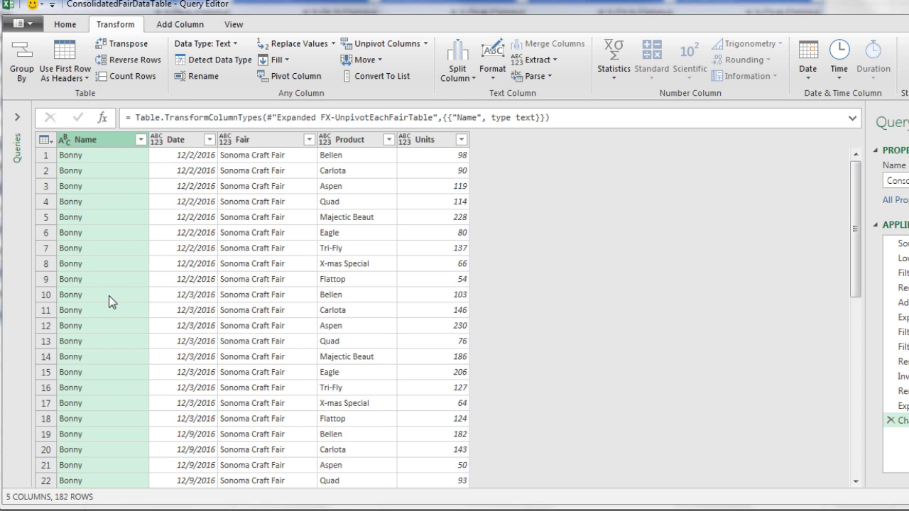
left_click(156, 142)
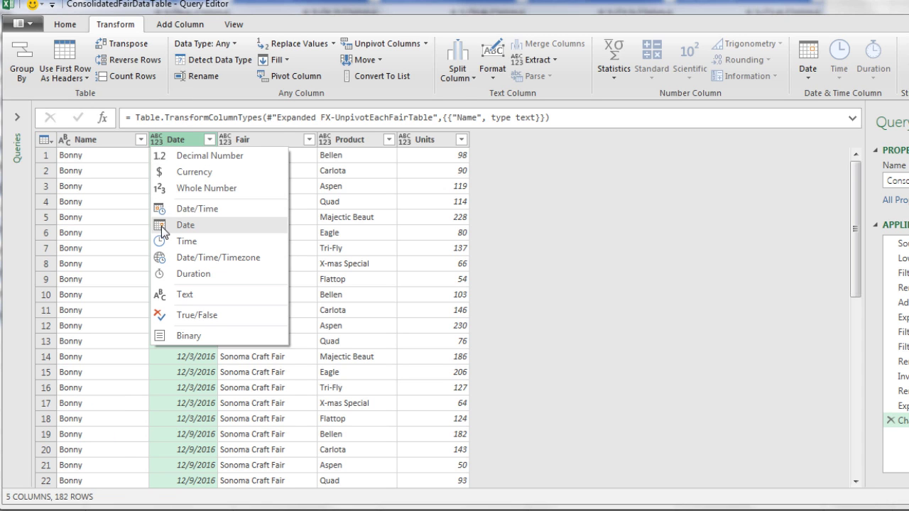
left_click(164, 225)
left_click(227, 142)
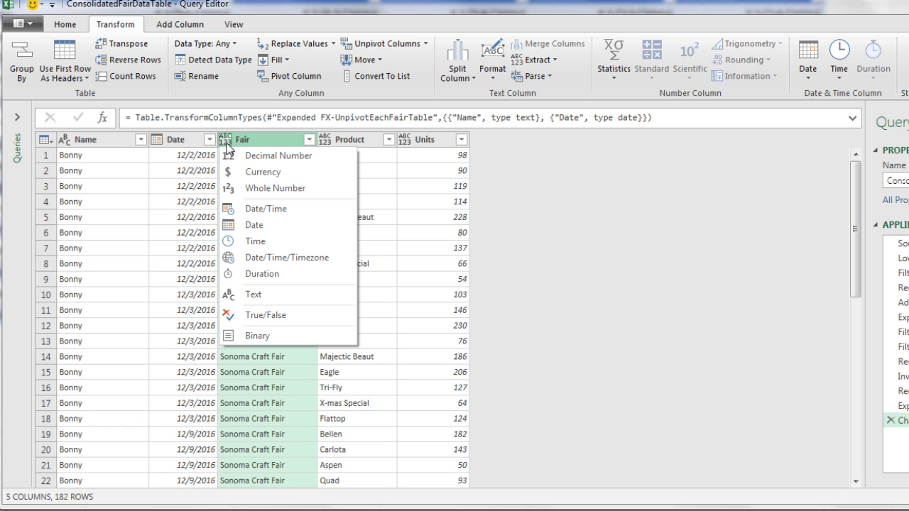
left_click(248, 297)
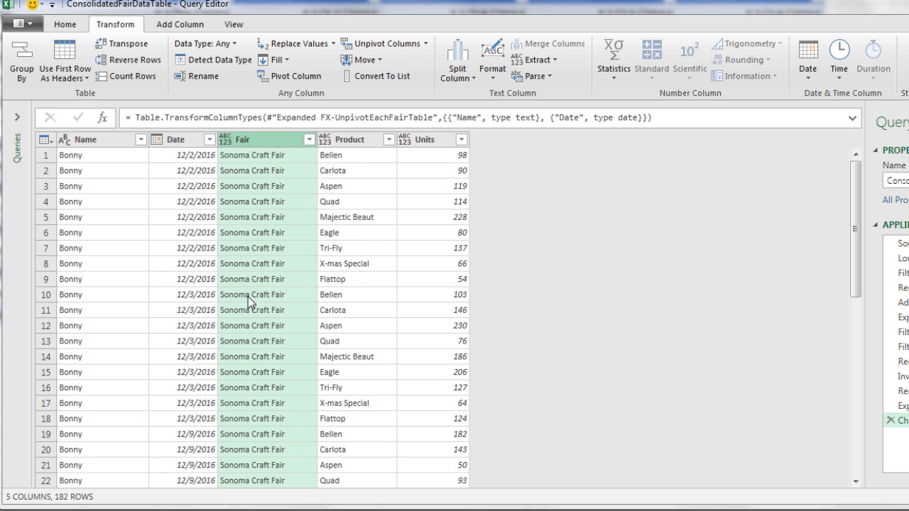
Set the data type of the Product column to Text and of the Units column to Whole Number
left_click(326, 140)
left_click(327, 141)
left_click(358, 293)
left_click(405, 141)
left_click(405, 140)
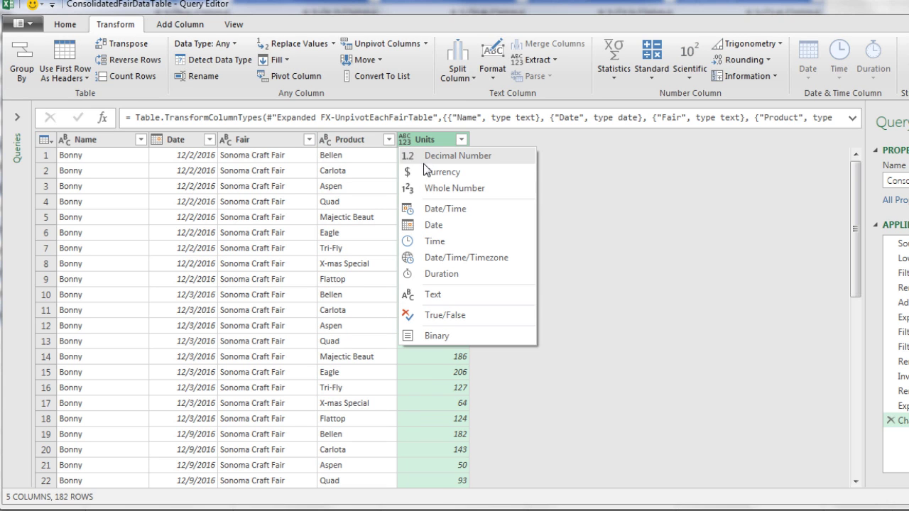
left_click(436, 192)
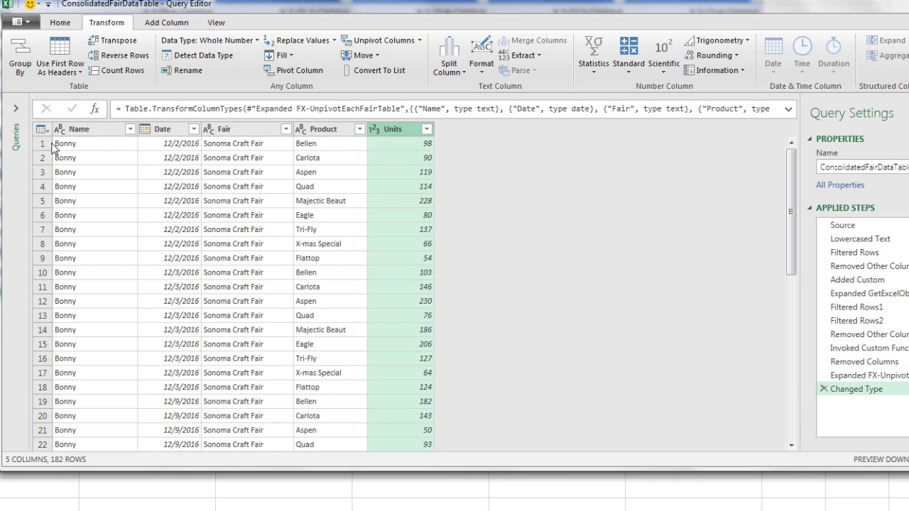
Rename the Name column as SalesRep
double_click(91, 131)
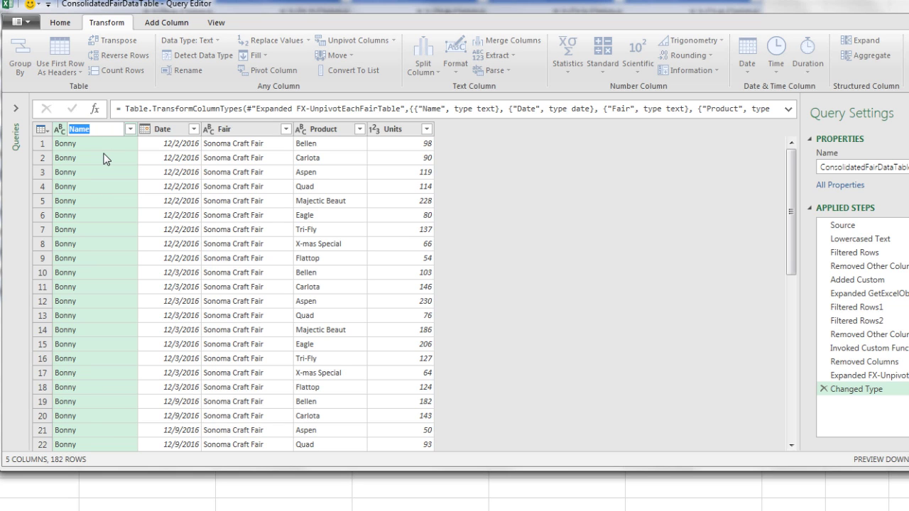
type("SalesRep")
key("Return")
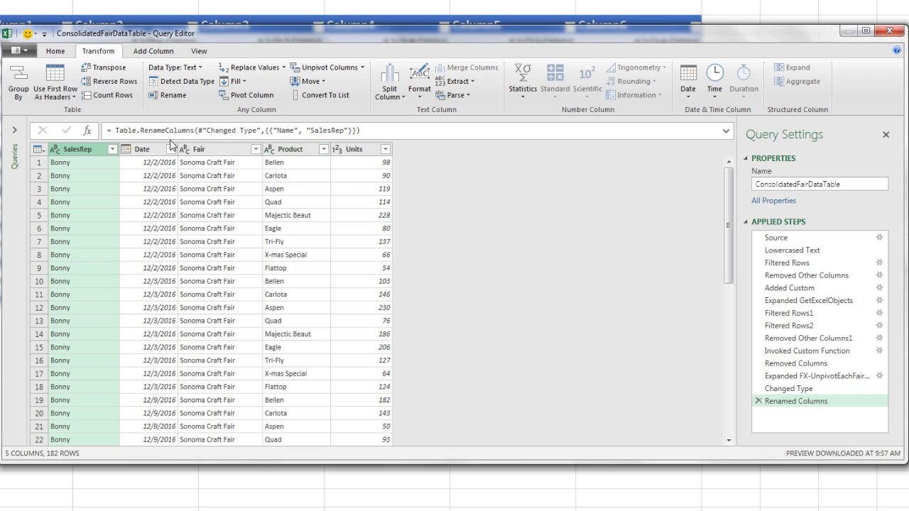
Close the query and load its result as a Table on a new worksheet, without adding it to the Data Model
left_click(56, 52)
left_click(25, 98)
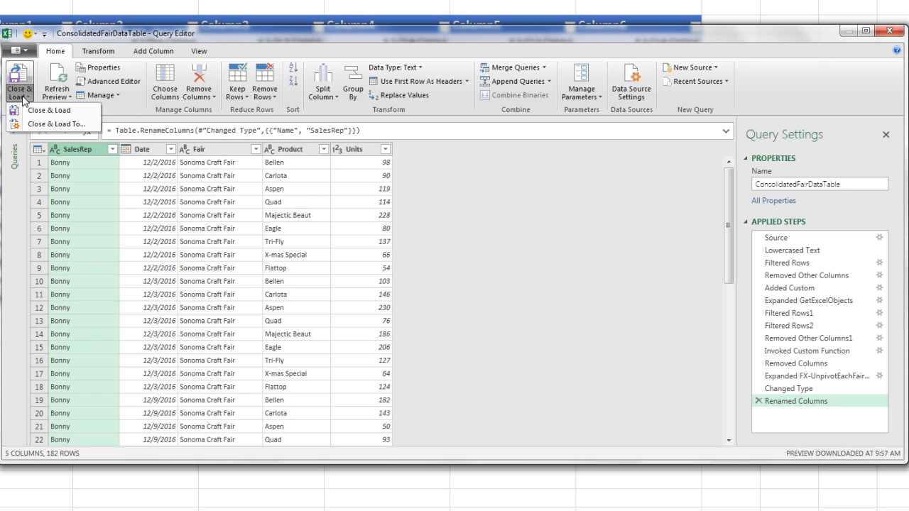
left_click(57, 124)
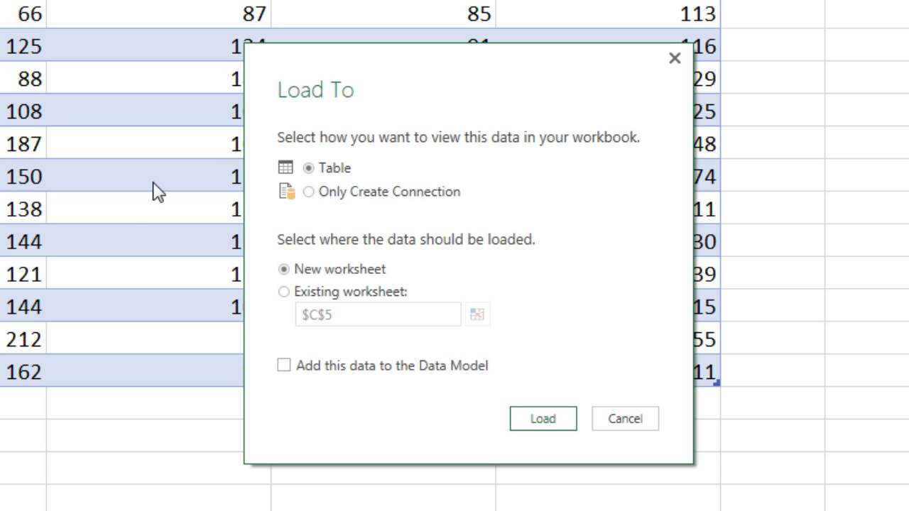
left_click(309, 192)
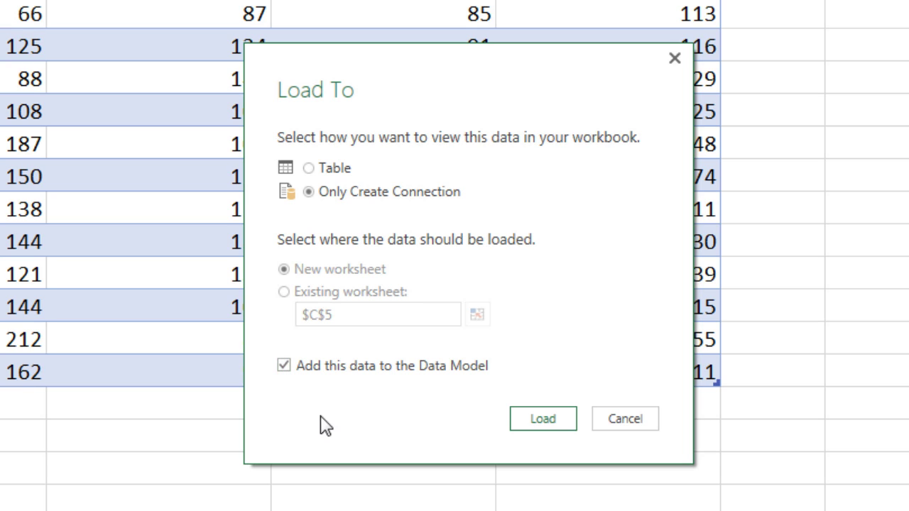
left_click(283, 367)
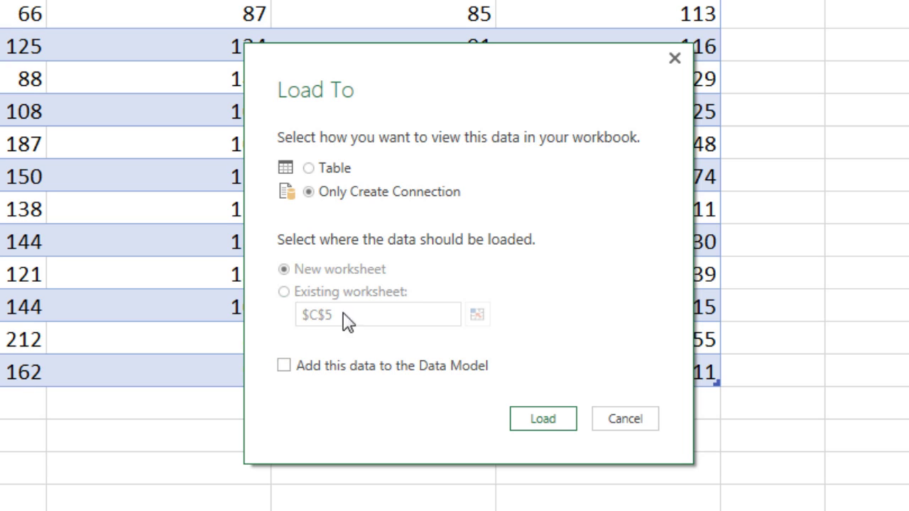
left_click(310, 170)
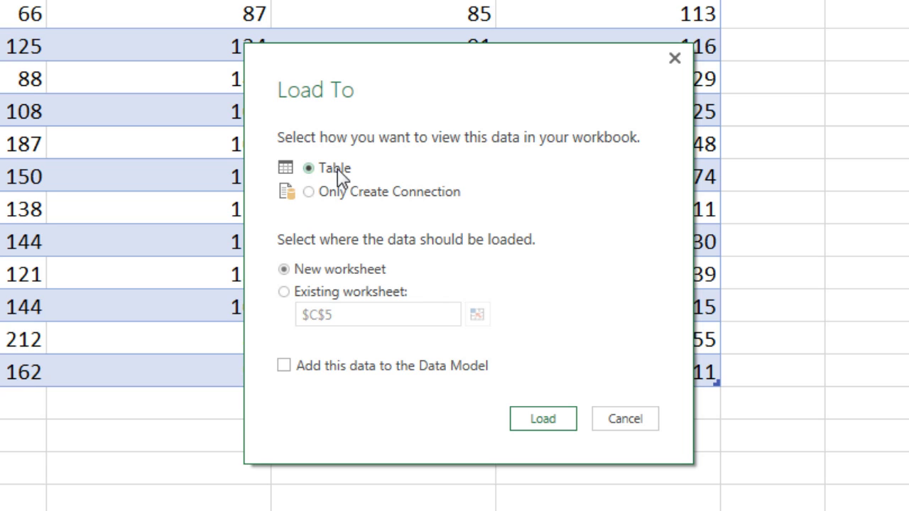
left_click(543, 421)
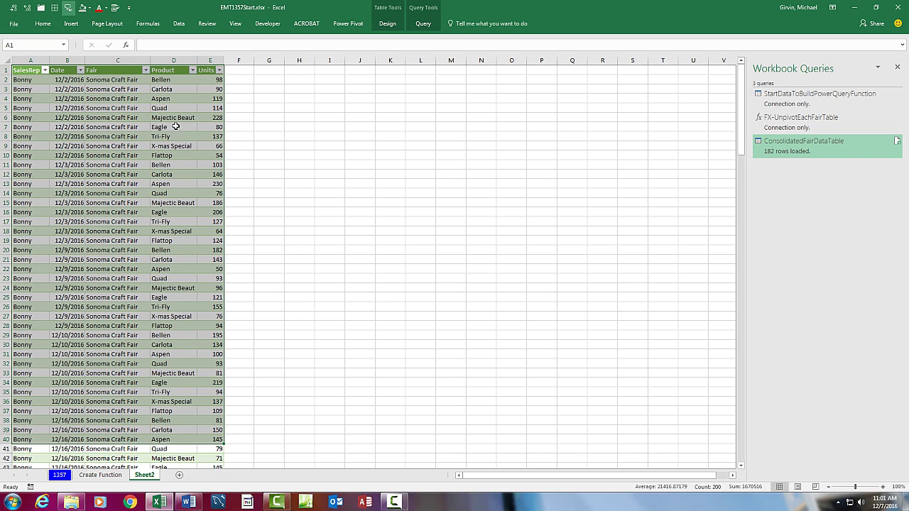
Rename the worksheet holding the loaded query table as FairDataTable
left_click(112, 136)
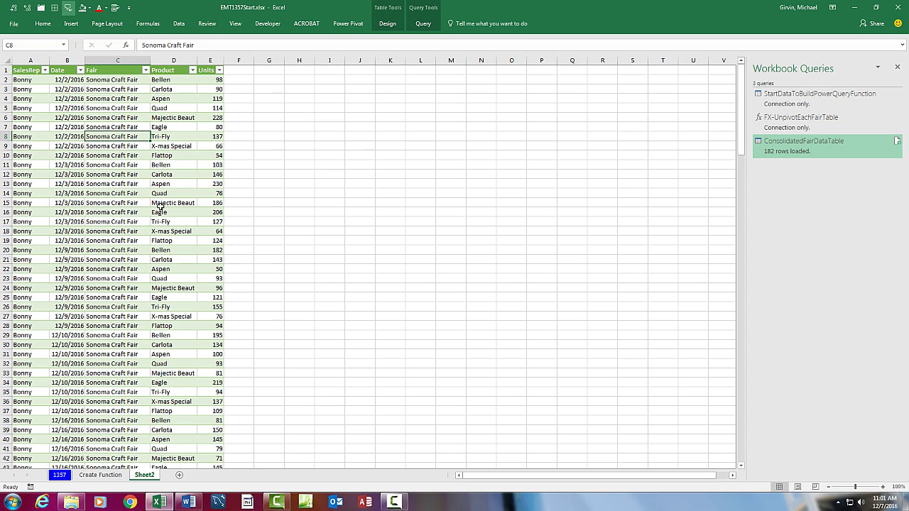
left_click(149, 476)
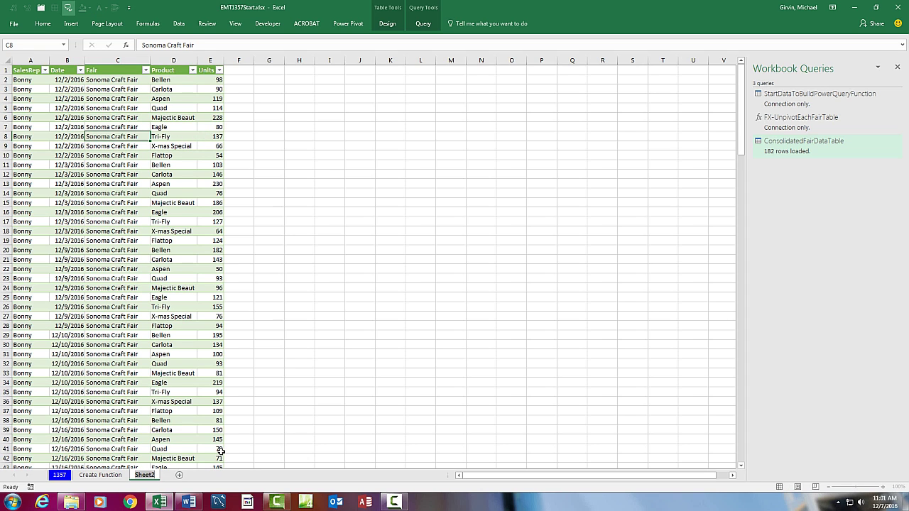
type("FairDataTable")
key("Return")
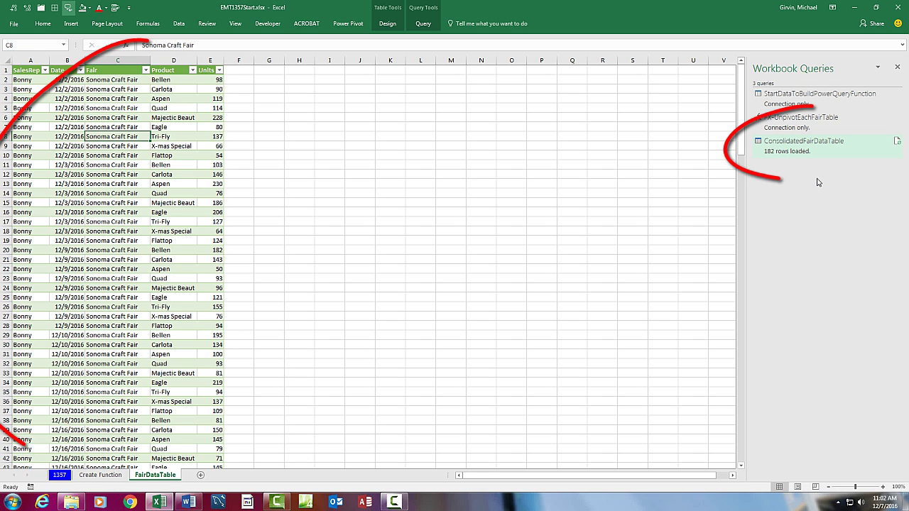
Switch to Windows Explorer and copy the four Excel files in the 1357SourceFiles folder into its Start subfolder
mouse_move(805, 155)
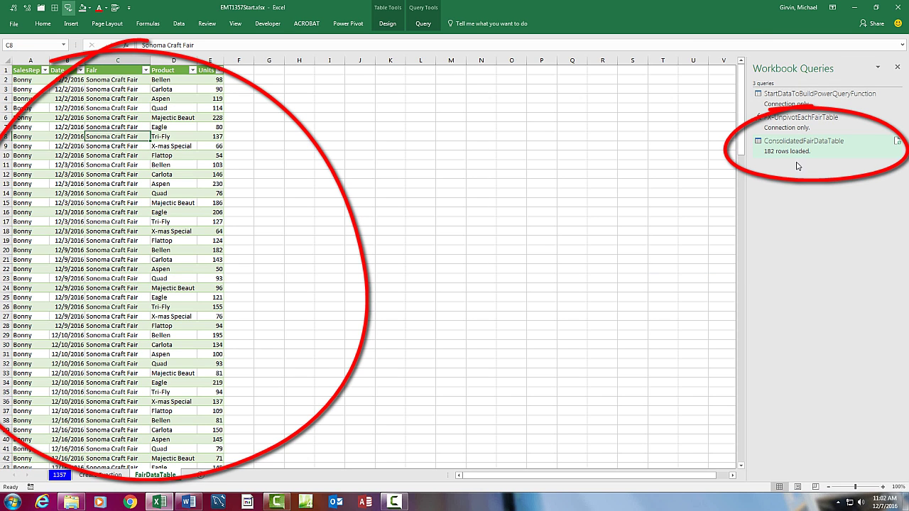
left_click(72, 504)
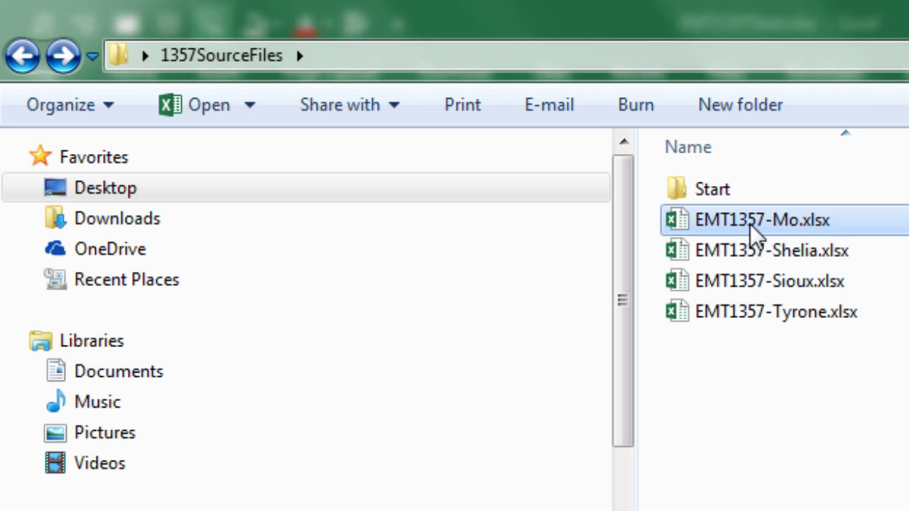
key("shift")
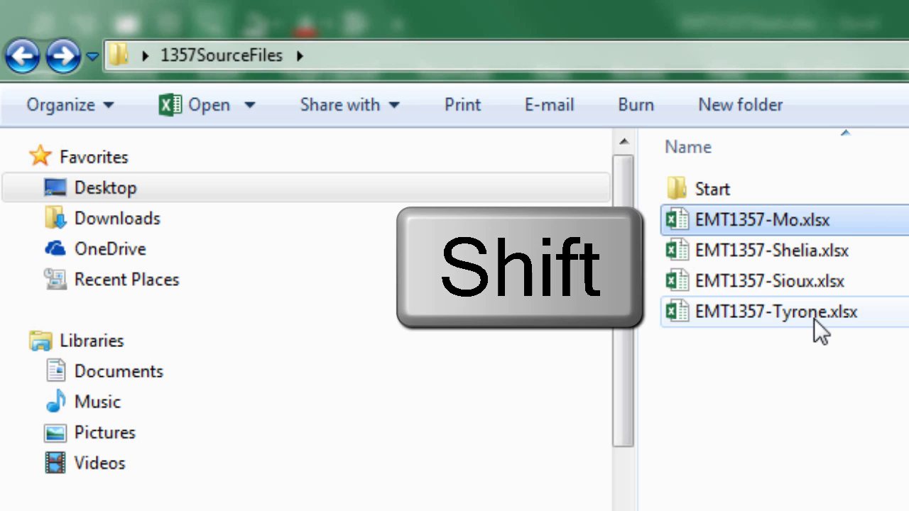
left_click(821, 328, "shift")
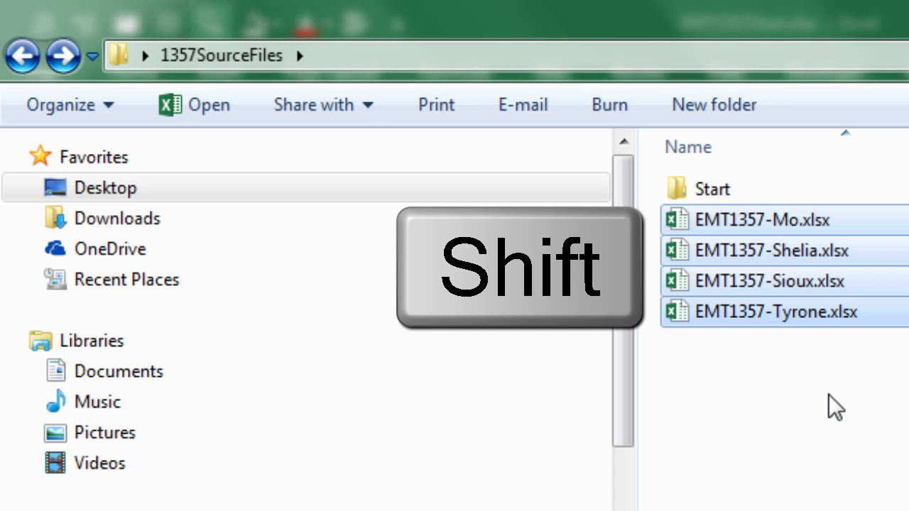
key("ctrl+c")
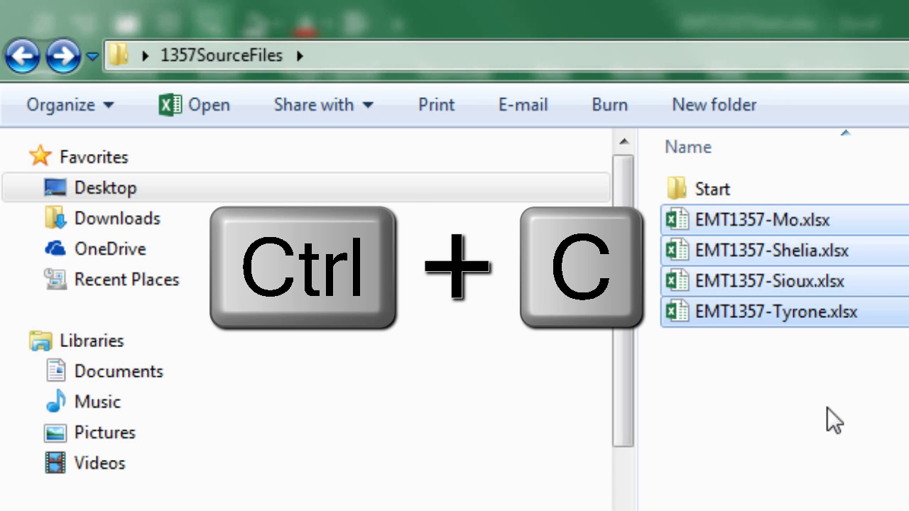
double_click(701, 194)
key("ctrl+v")
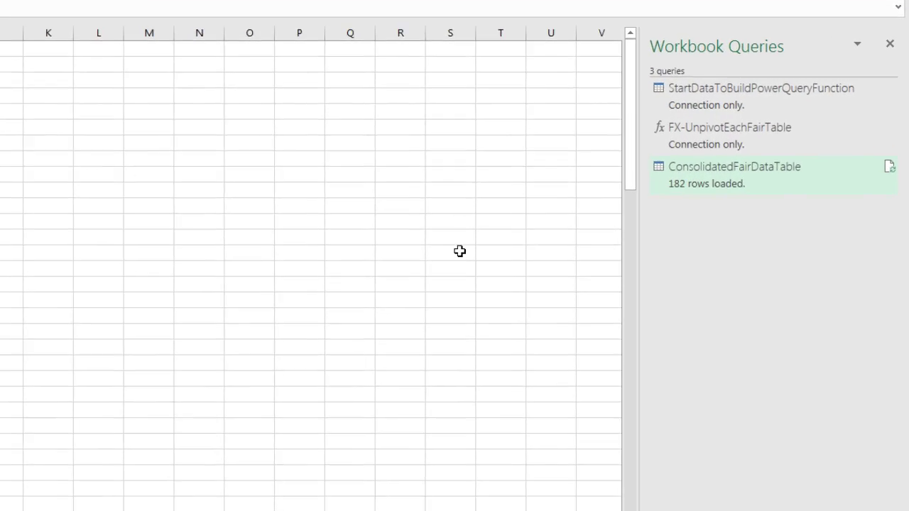
Refresh the ConsolidatedFairDataTable query in the Excel workbook to include the added files, and go to the 1357 sheet
right_click(738, 154)
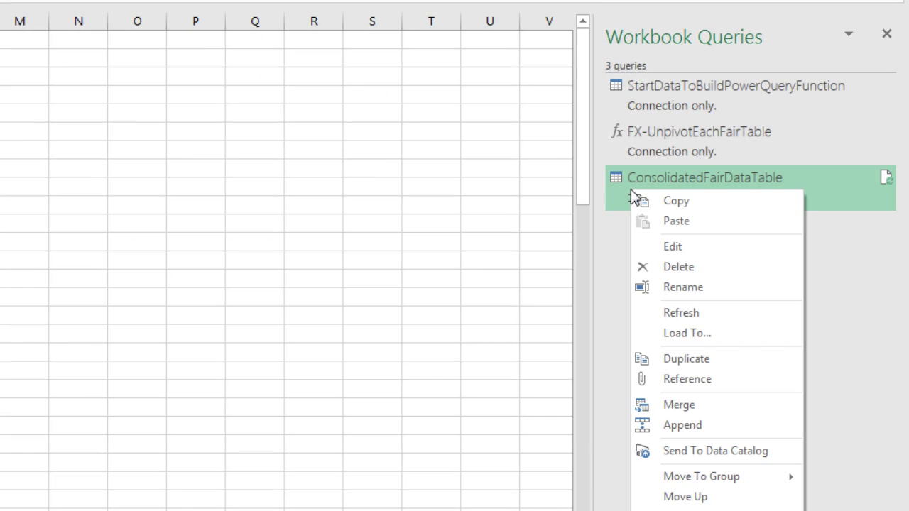
left_click(678, 314)
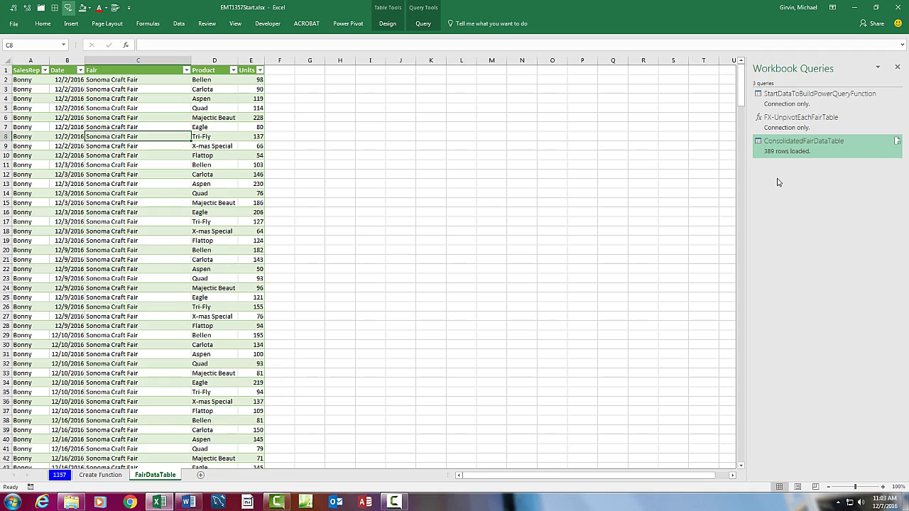
left_click(59, 475)
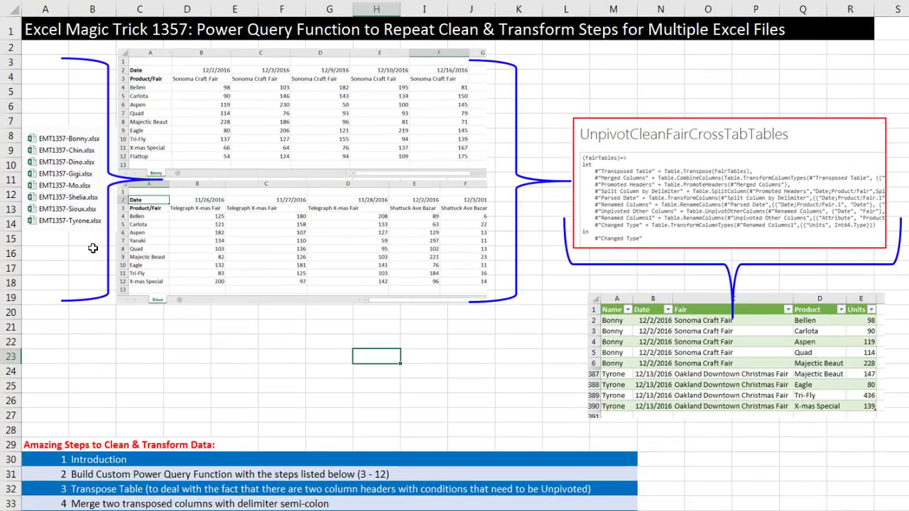